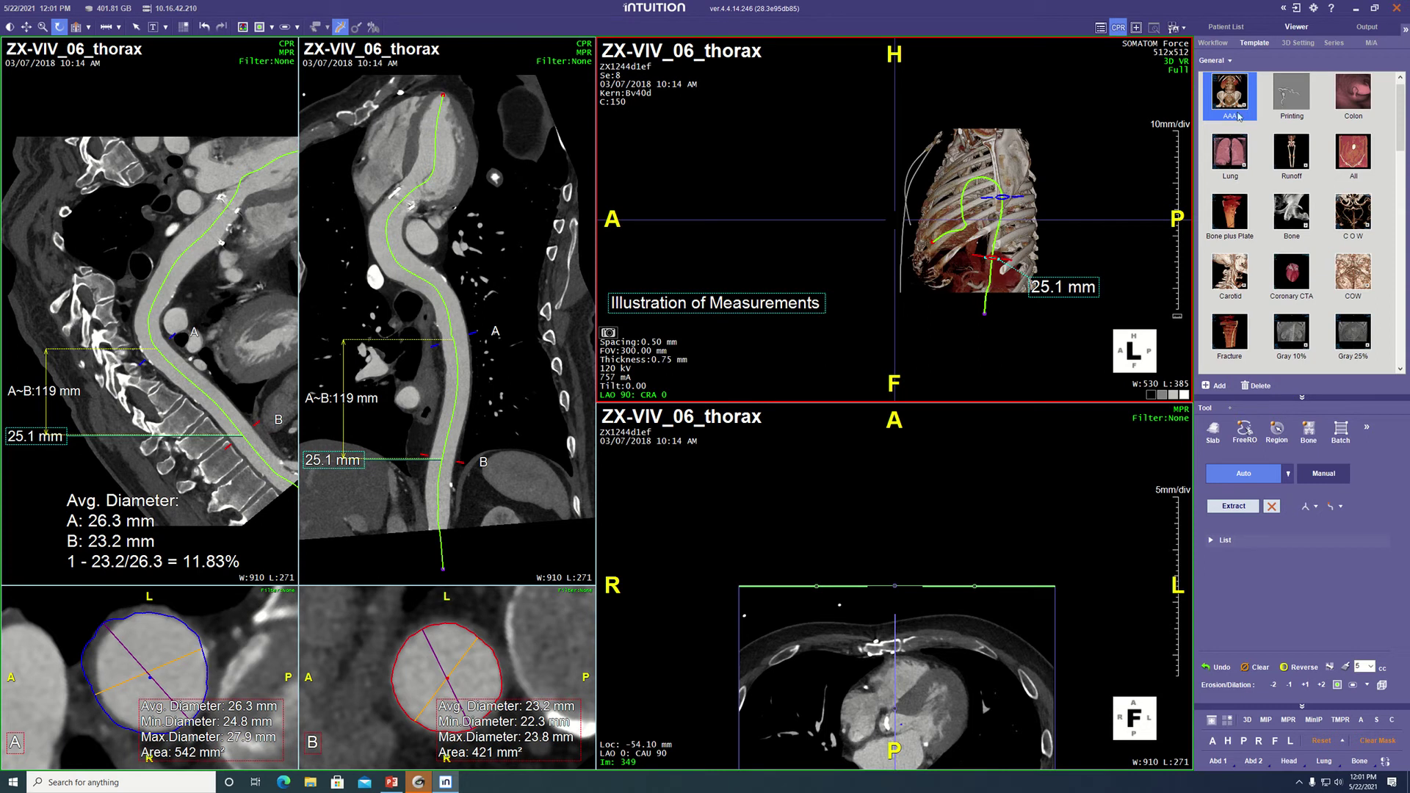
- Reapply the AAA template to the 3D view and move cross-section A up the centerline to the aortic root
{"action": "left_click", "coordinate": [1307, 114]}
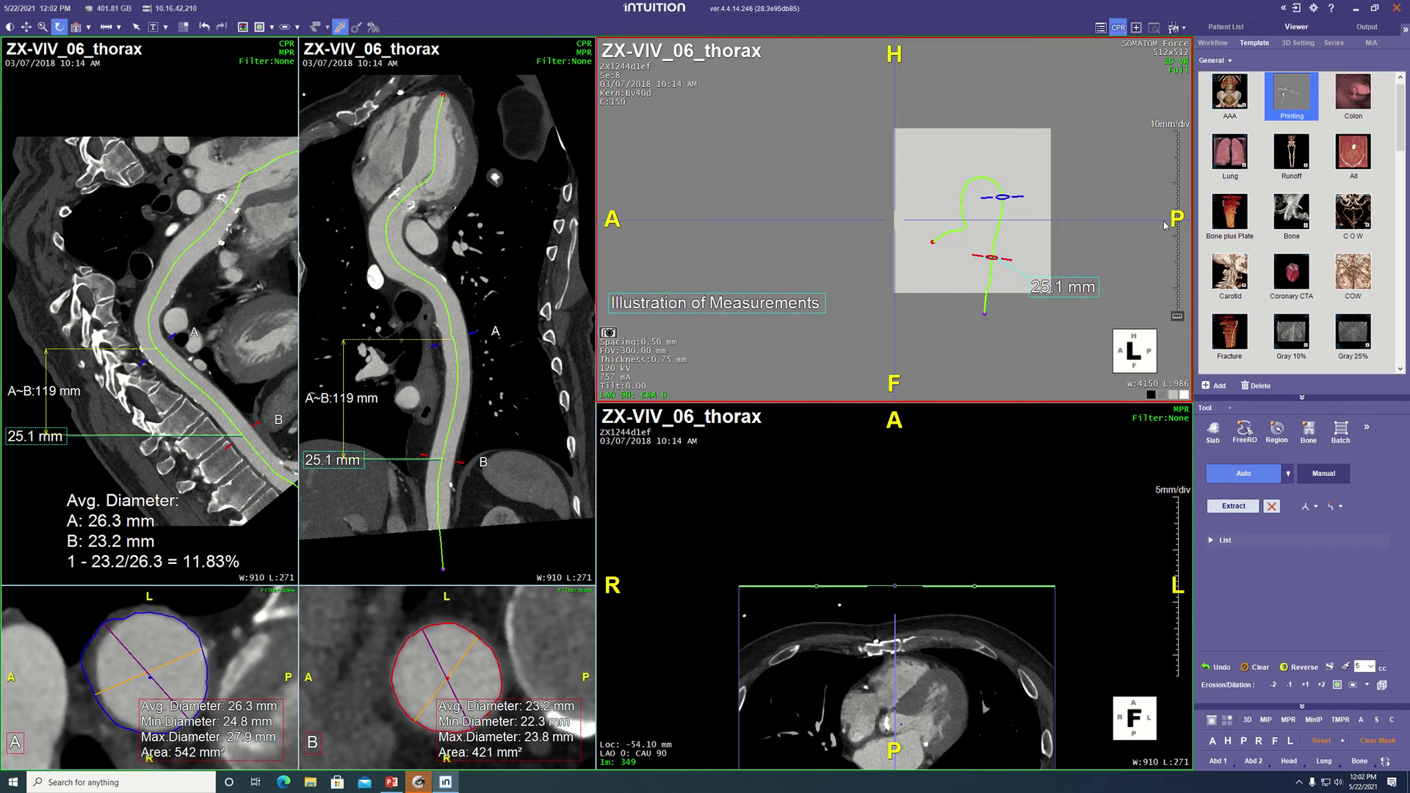
{"action": "left_click", "coordinate": [1222, 108]}
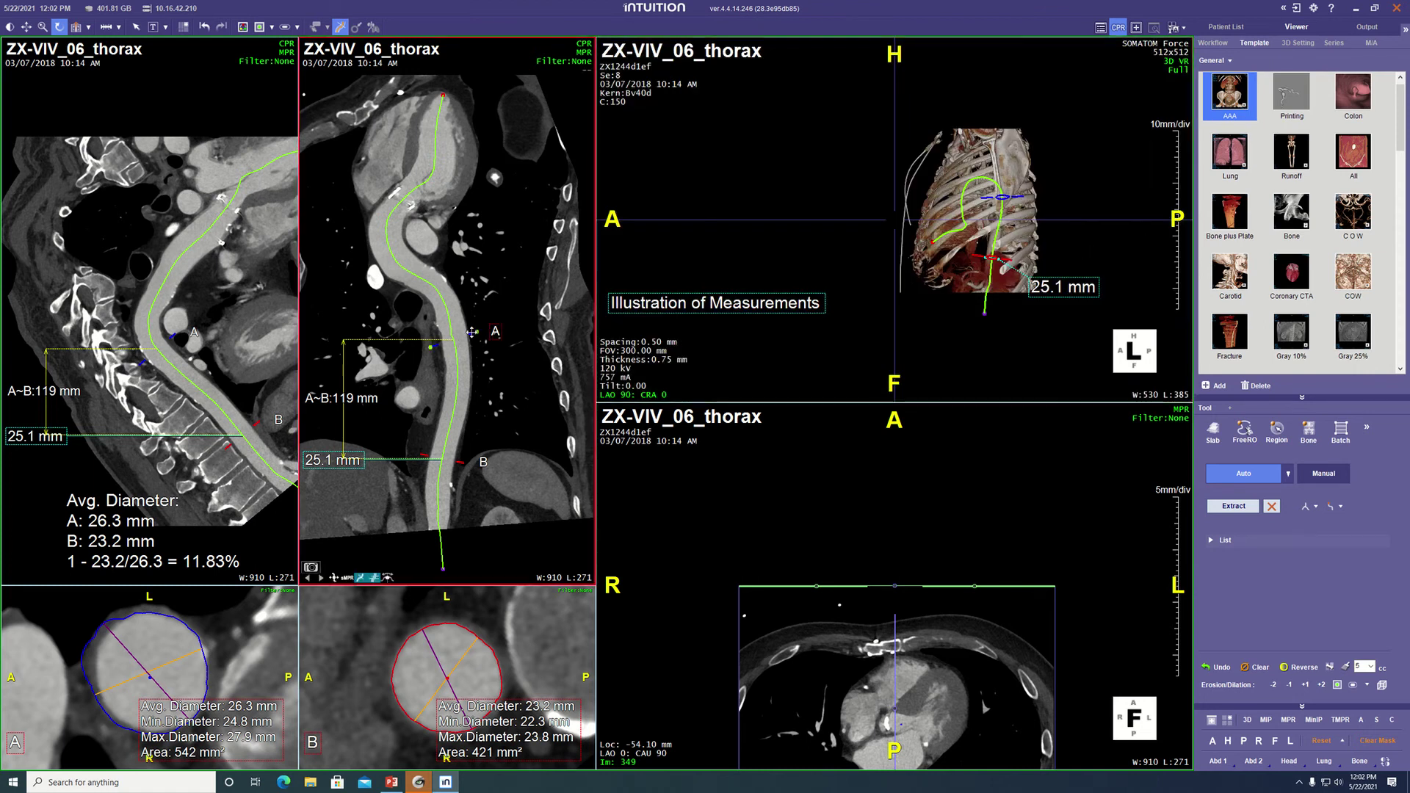
{"action": "mouse_move", "coordinate": [471, 332]}
{"action": "left_mouse_down"}
{"action": "mouse_move", "coordinate": [441, 316]}
{"action": "mouse_move", "coordinate": [419, 251]}
{"action": "mouse_move", "coordinate": [435, 194]}
{"action": "mouse_move", "coordinate": [452, 190]}
{"action": "mouse_move", "coordinate": [420, 206]}
{"action": "left_mouse_up"}
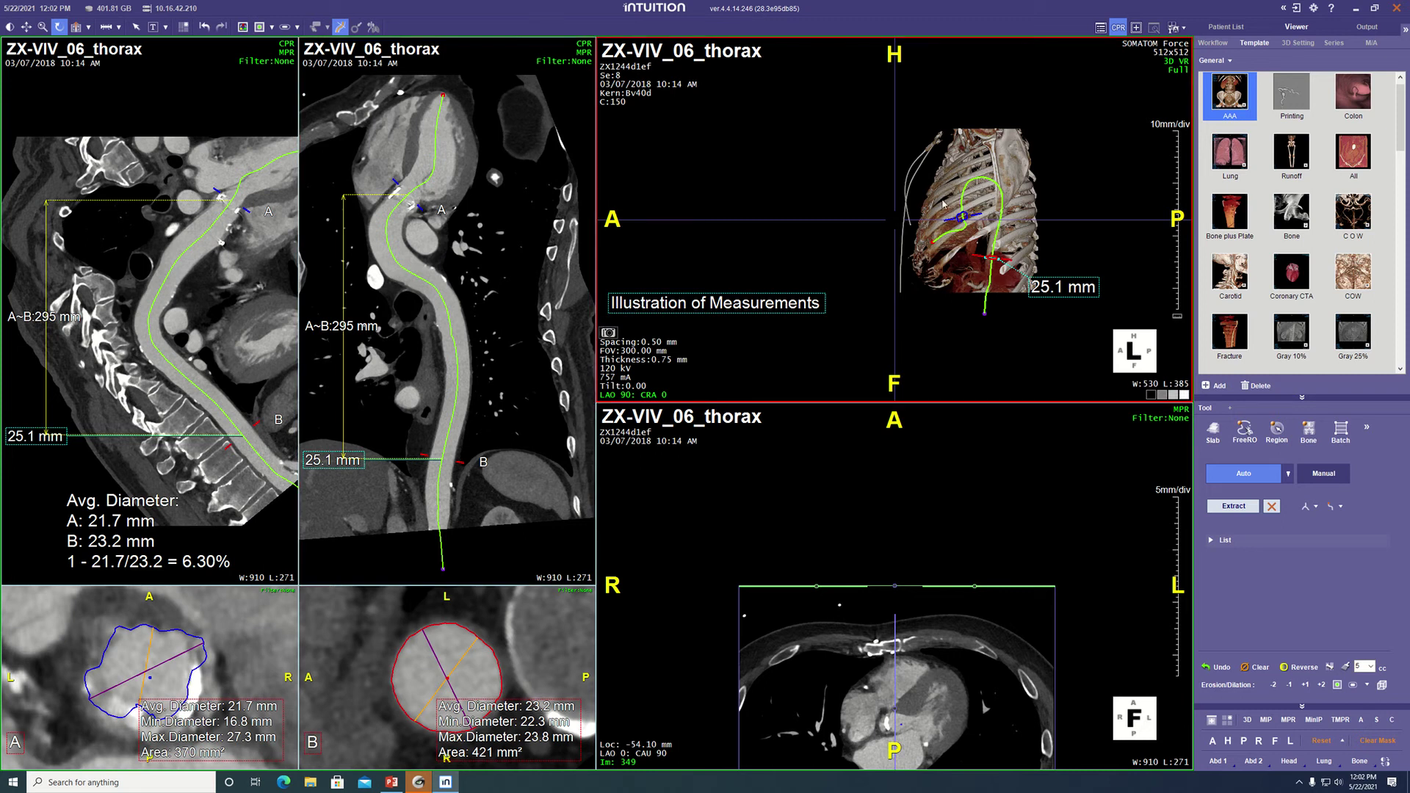
- Break the centerline tree at cross-section A near the aortic root in the 3D view
{"action": "double_click", "coordinate": [951, 262]}
{"action": "right_click_drag", "start_coordinate": [952, 251], "coordinate": [952, 206]}
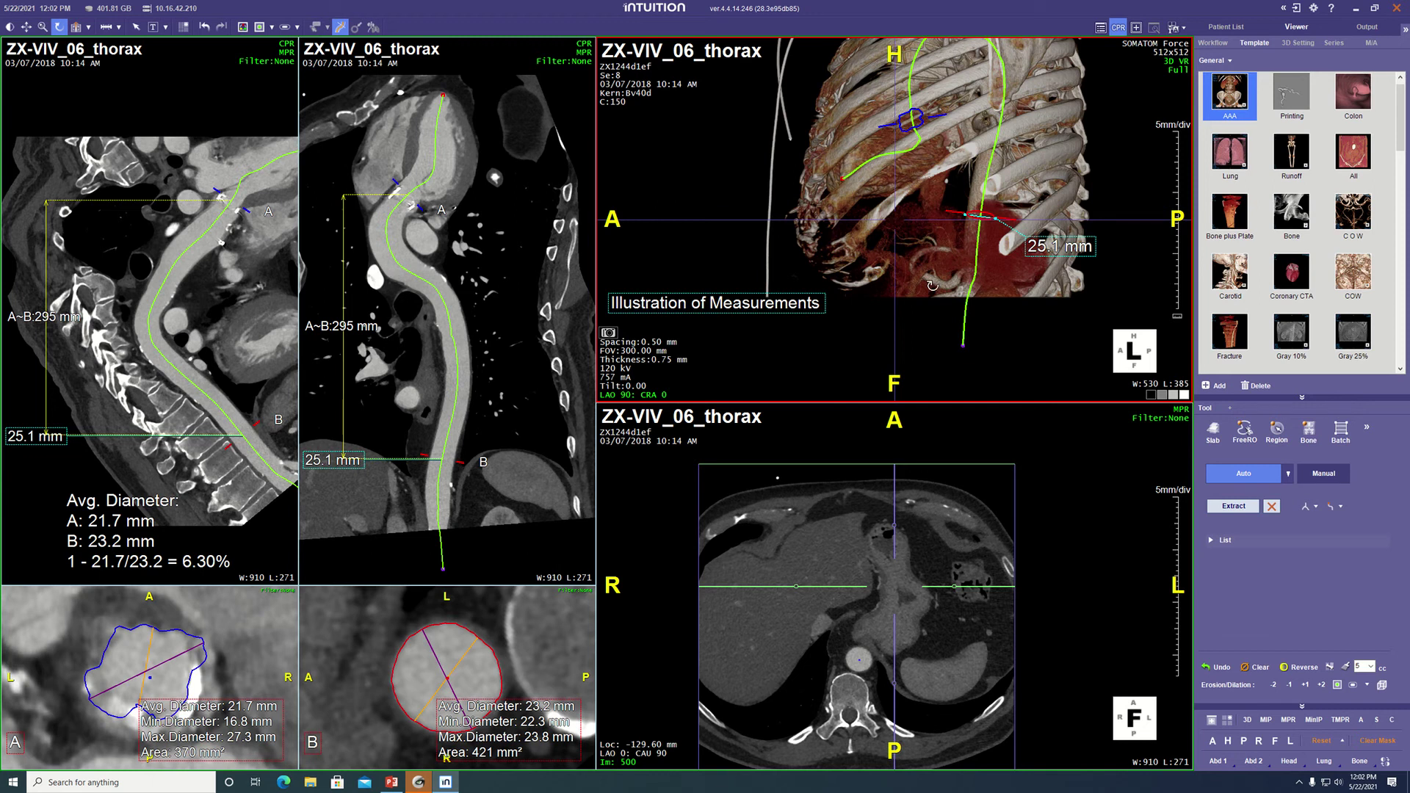
{"action": "left_click_drag", "start_coordinate": [933, 286], "coordinate": [914, 218]}
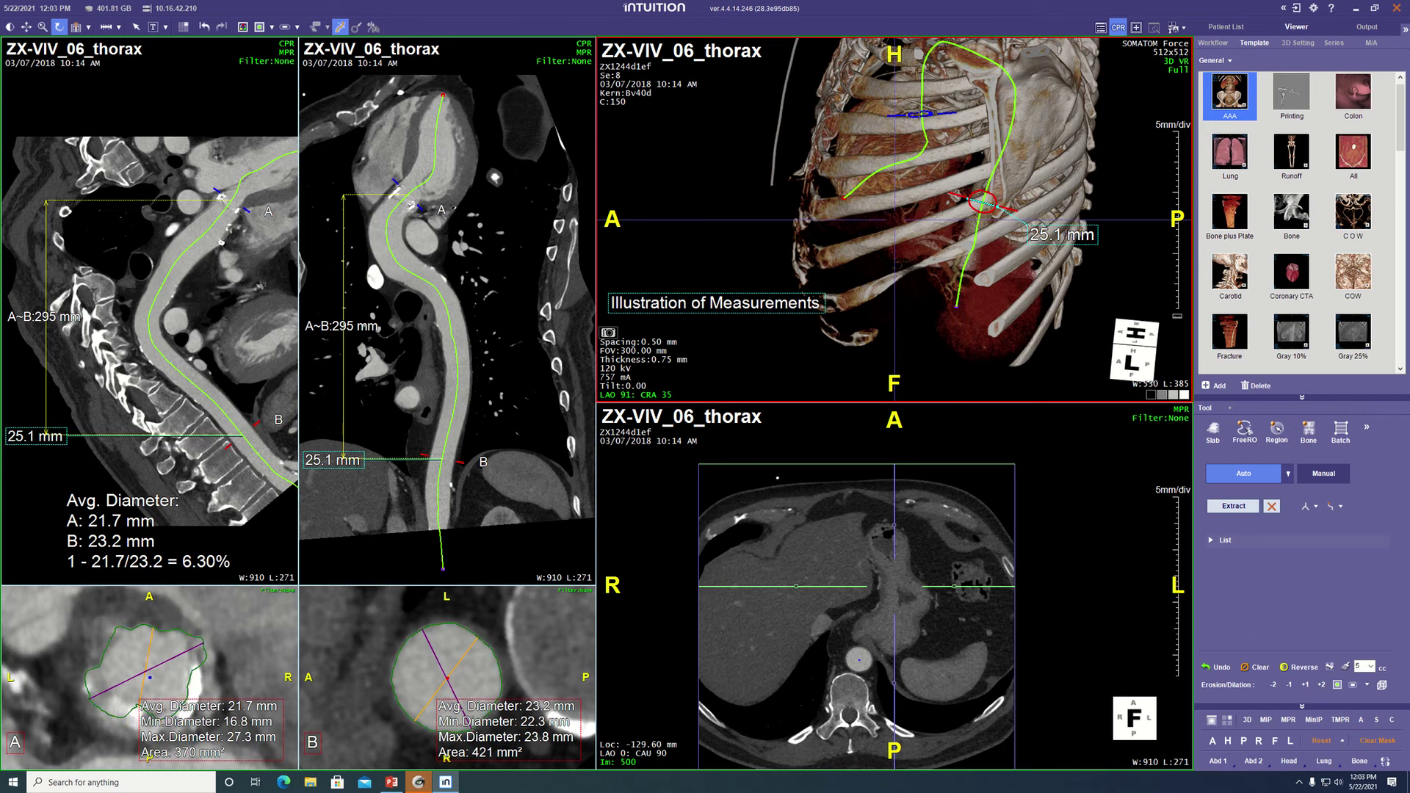
{"action": "left_click", "coordinate": [919, 113]}
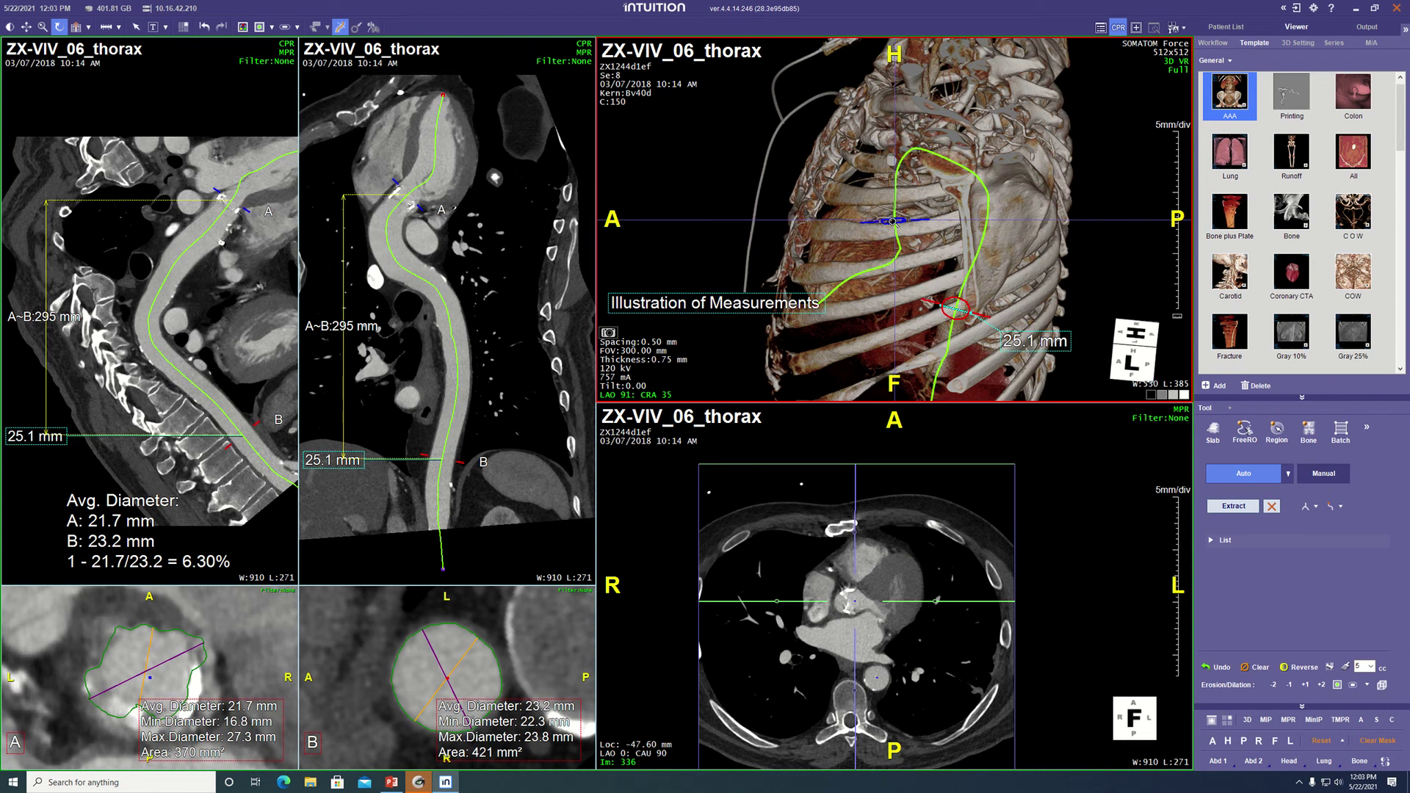
{"action": "right_click_drag", "start_coordinate": [893, 222], "coordinate": [886, 89]}
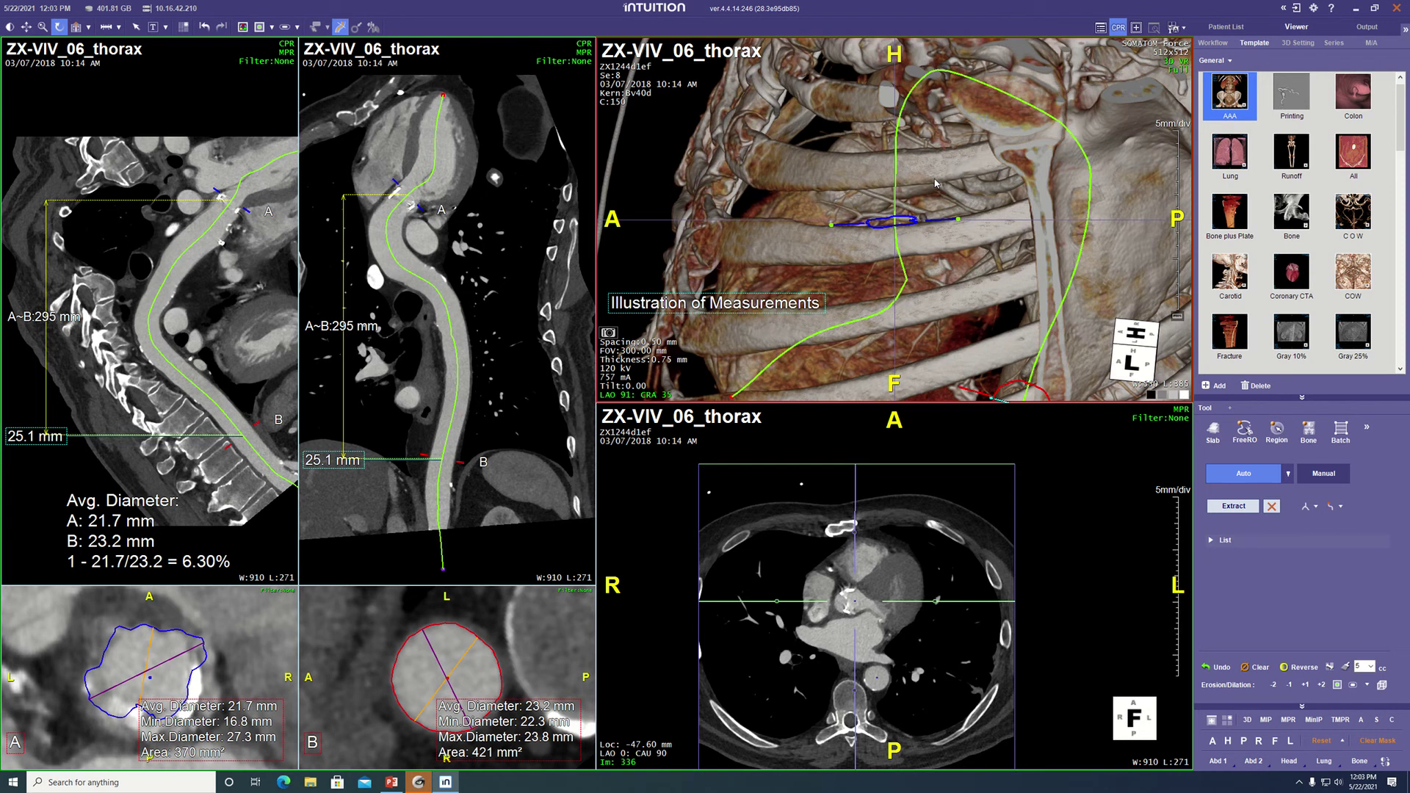
{"action": "mouse_move", "coordinate": [928, 185]}
{"action": "left_mouse_down"}
{"action": "mouse_move", "coordinate": [948, 191]}
{"action": "mouse_move", "coordinate": [922, 190]}
{"action": "left_mouse_up"}
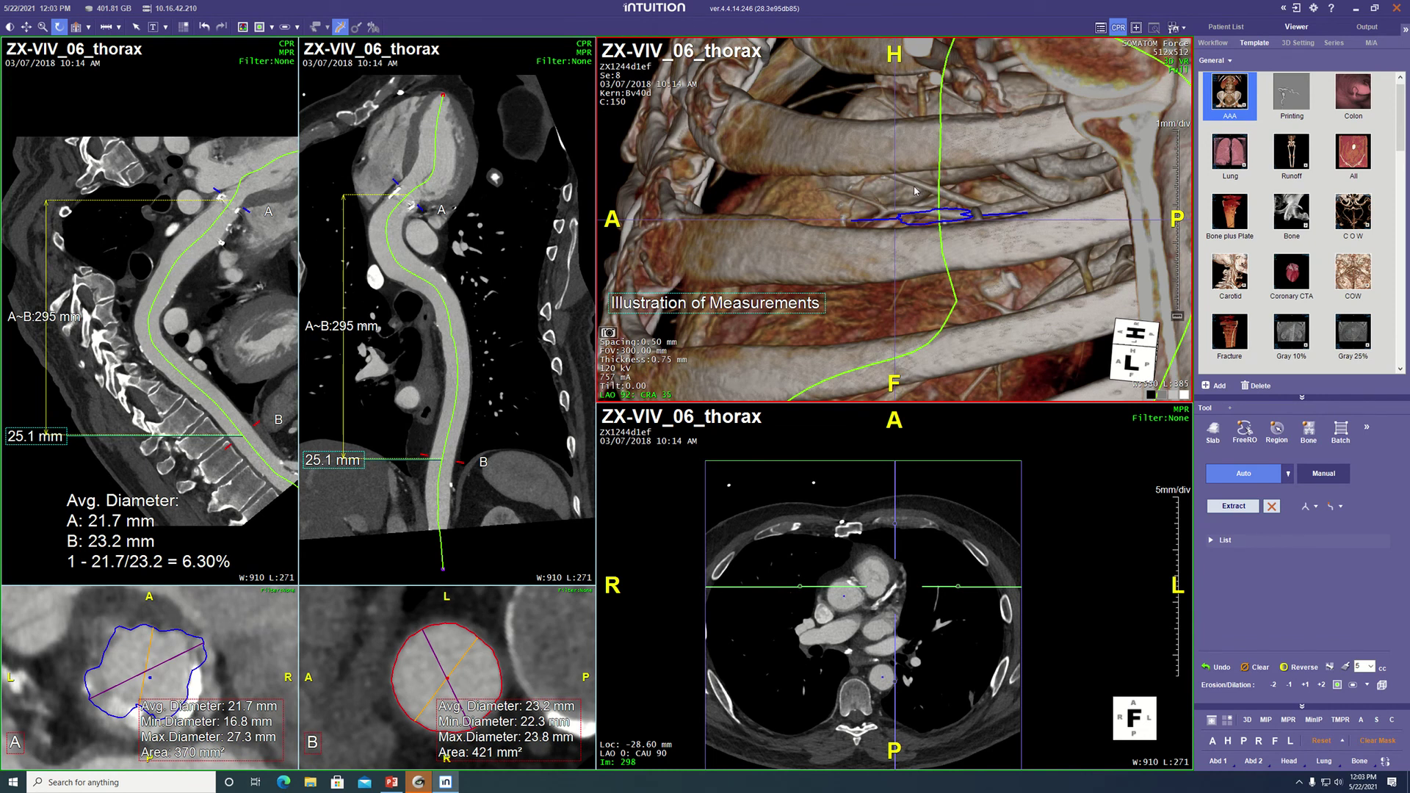
{"action": "right_click_drag", "start_coordinate": [914, 201], "coordinate": [915, 239]}
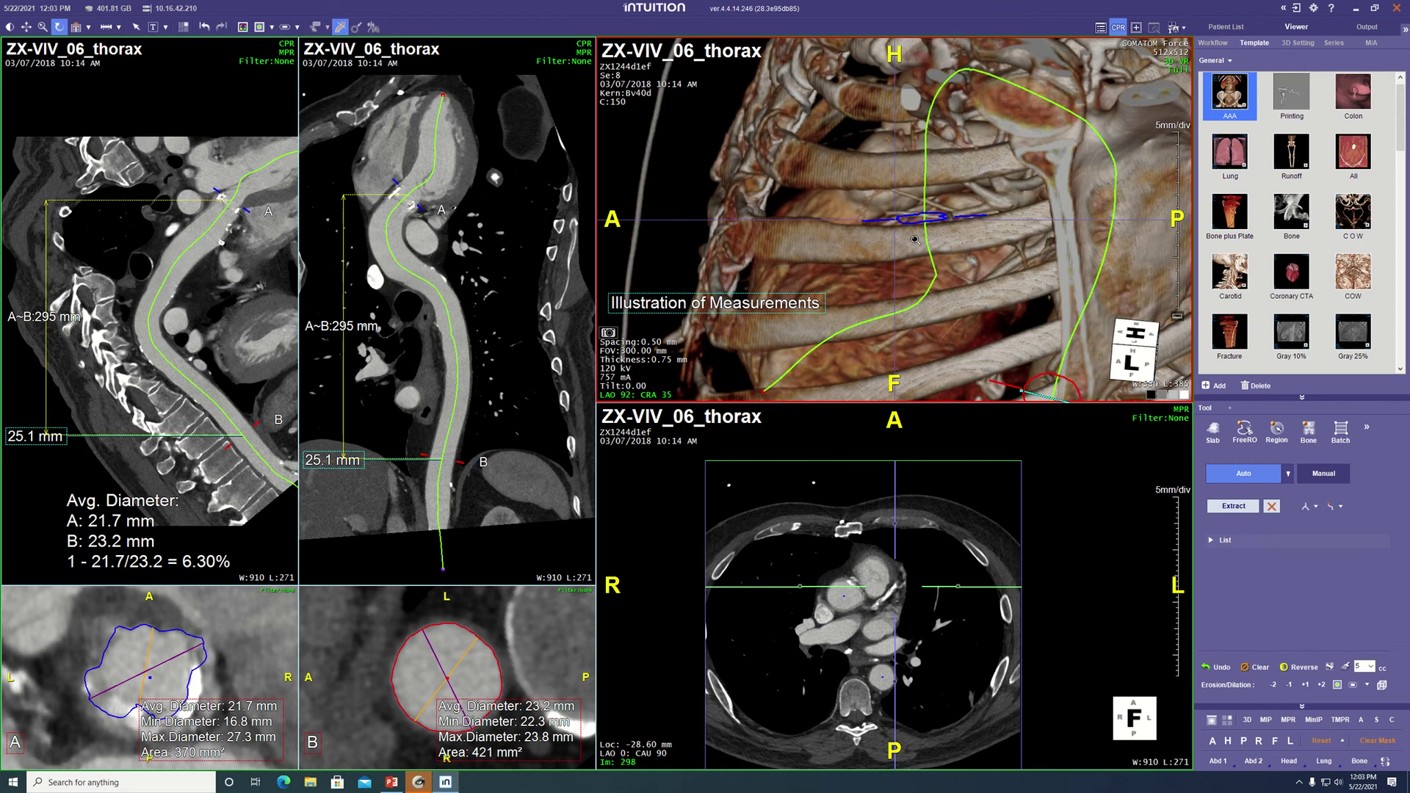
{"action": "left_click_drag", "start_coordinate": [918, 242], "coordinate": [916, 245]}
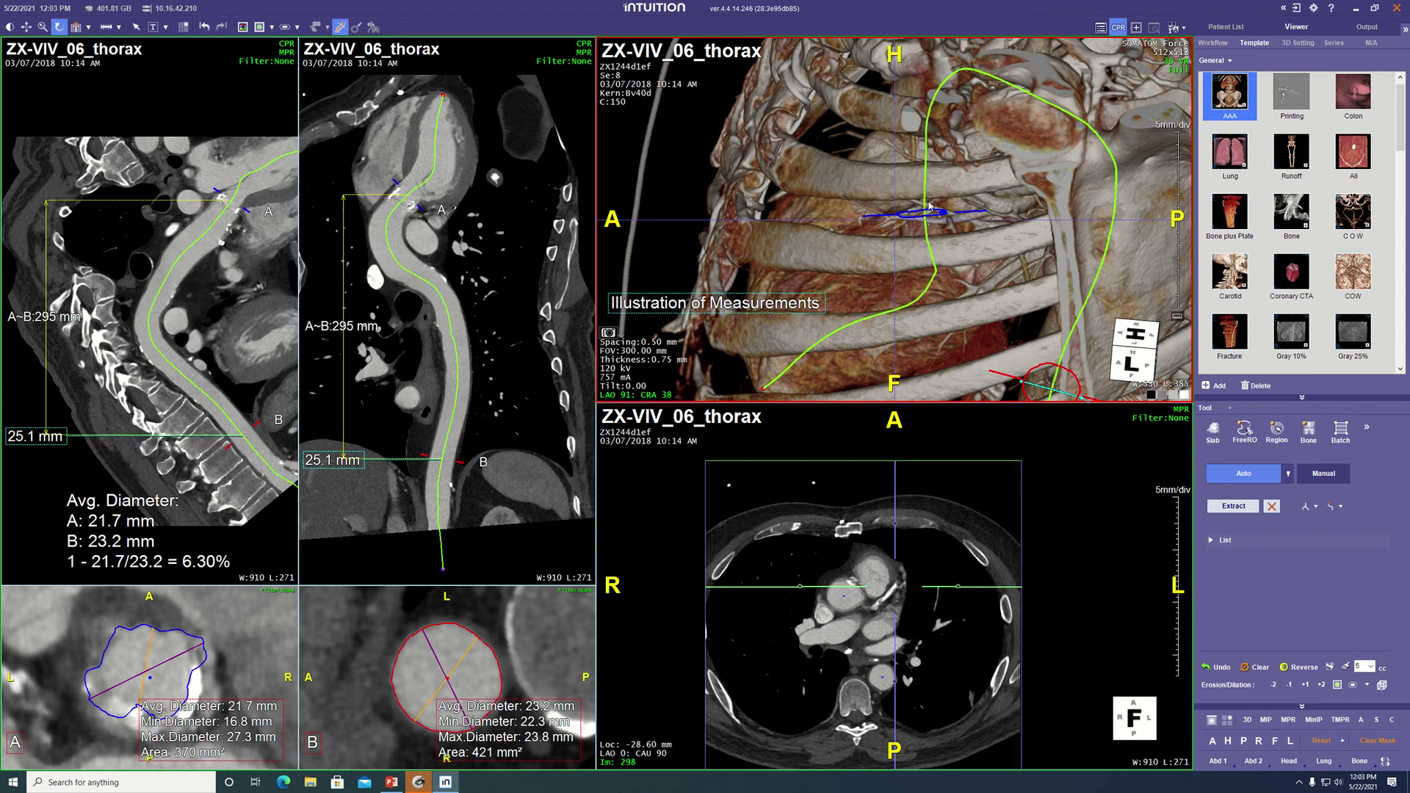
{"action": "right_click", "coordinate": [925, 215]}
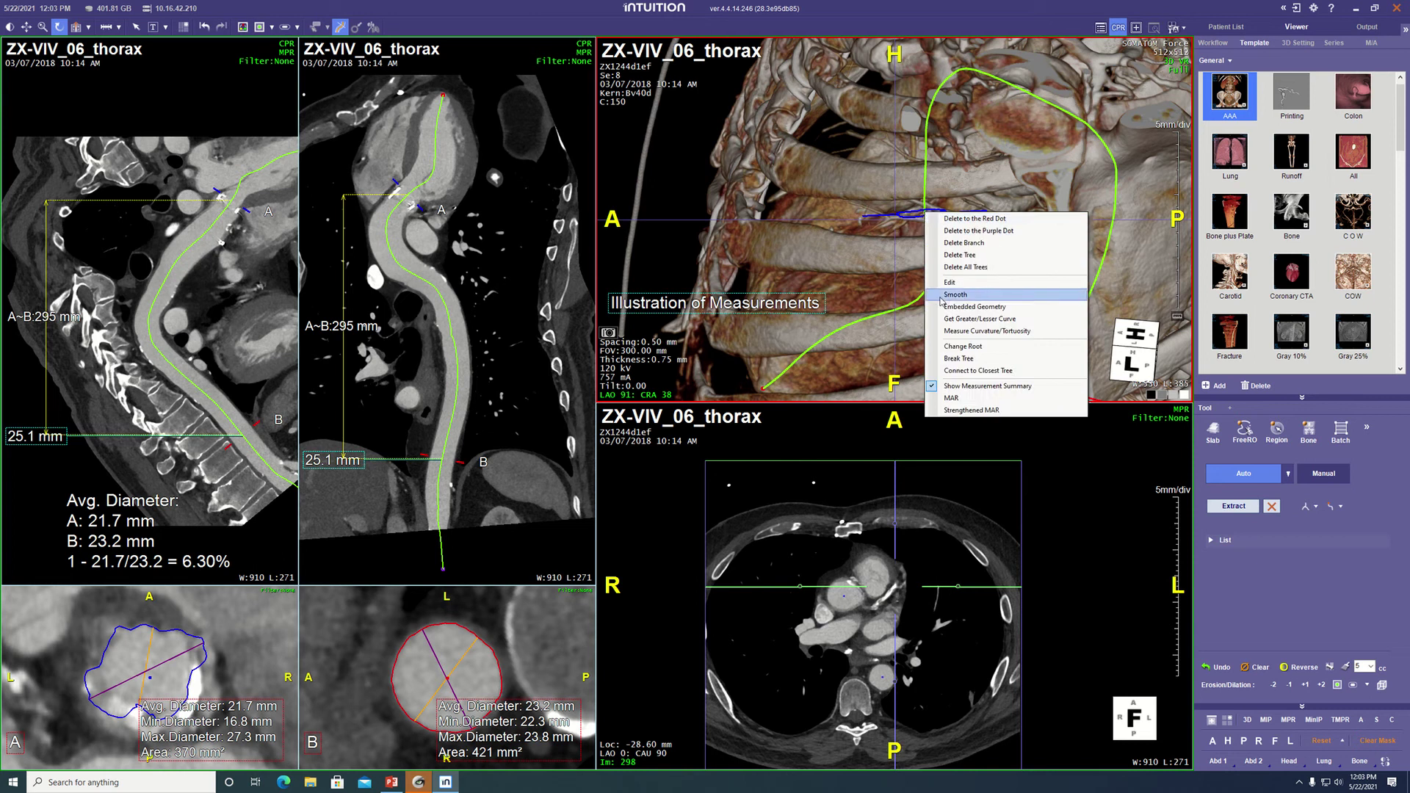
{"action": "left_click", "coordinate": [980, 359]}
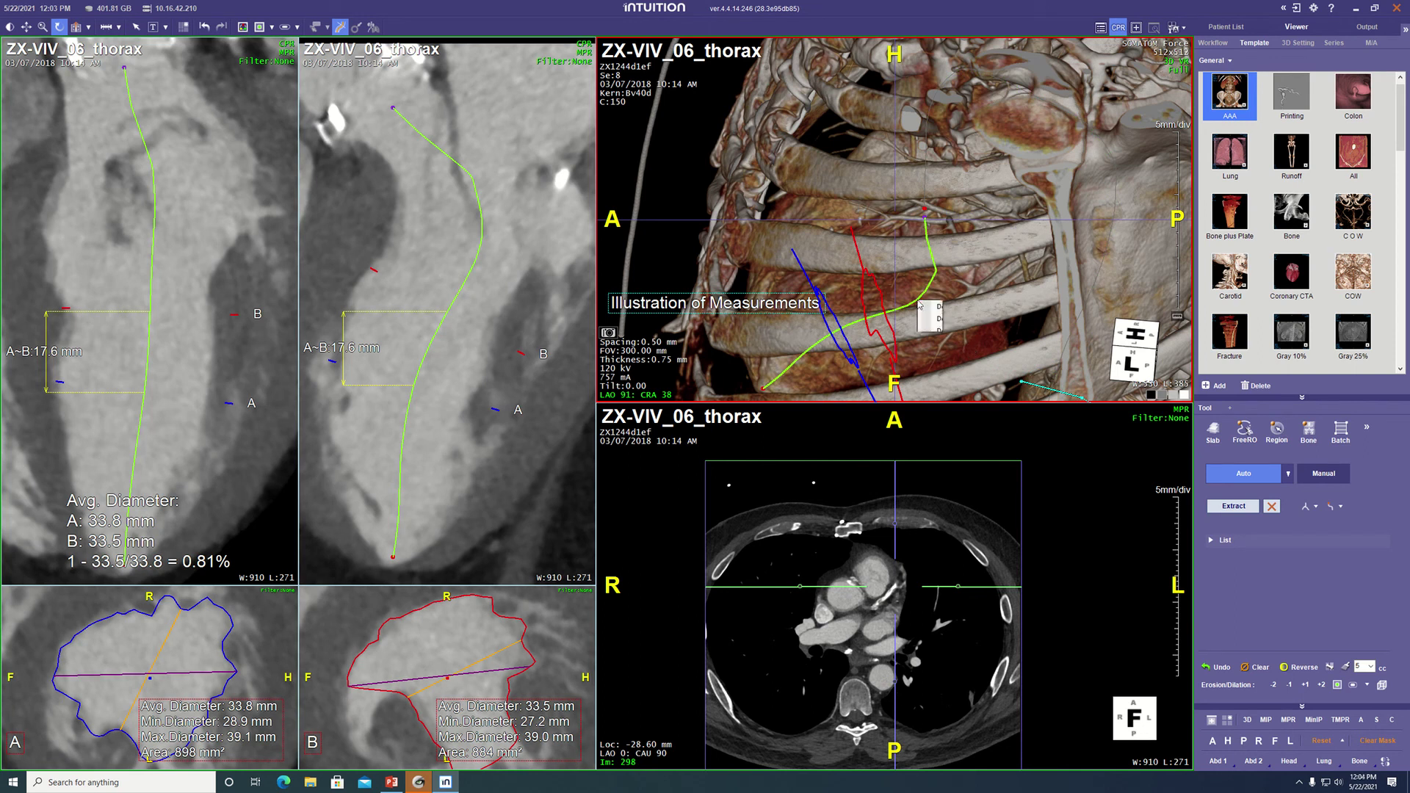
- Delete the detached centerline branch running into the heart and extract the aorta along the remaining centerline
{"action": "right_click", "coordinate": [919, 302]}
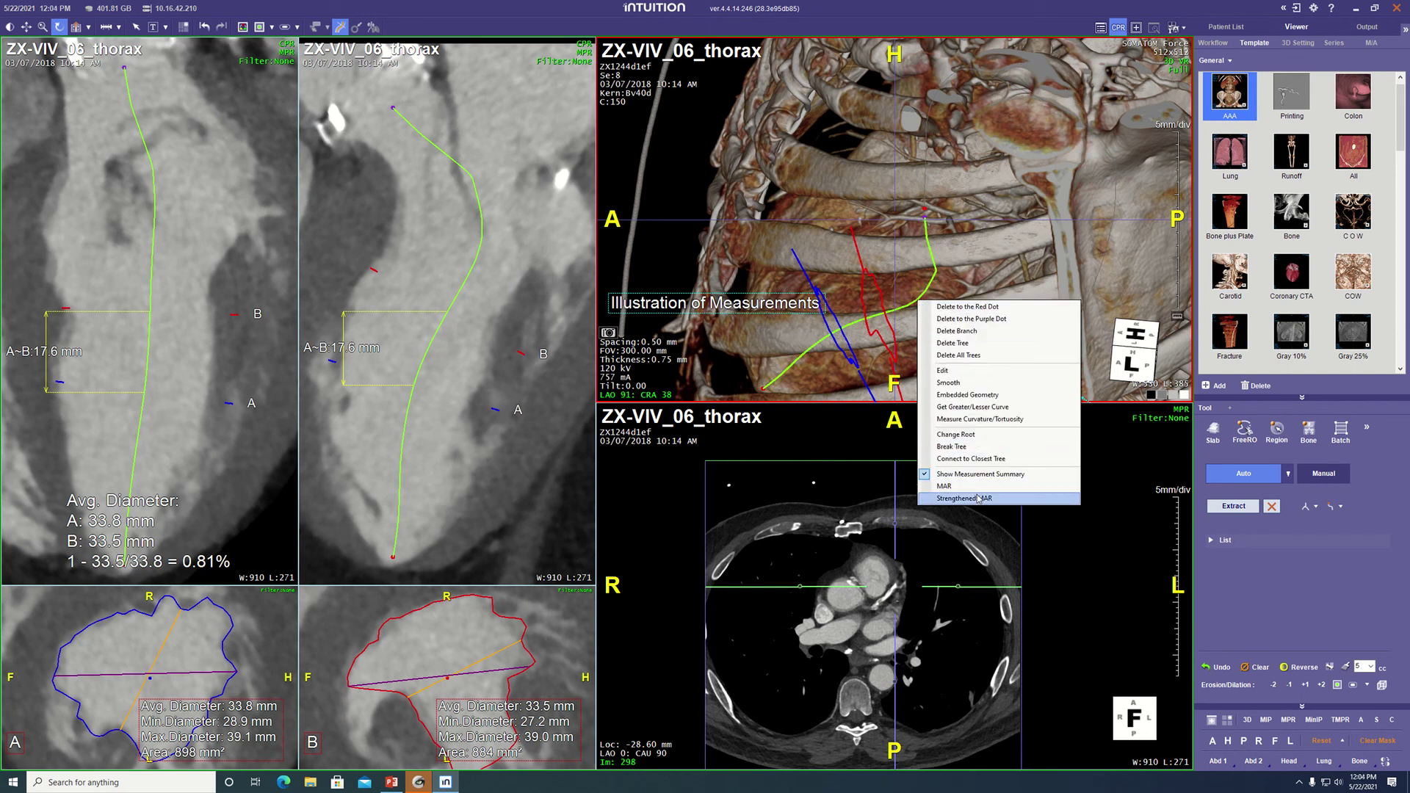
{"action": "left_click", "coordinate": [971, 331]}
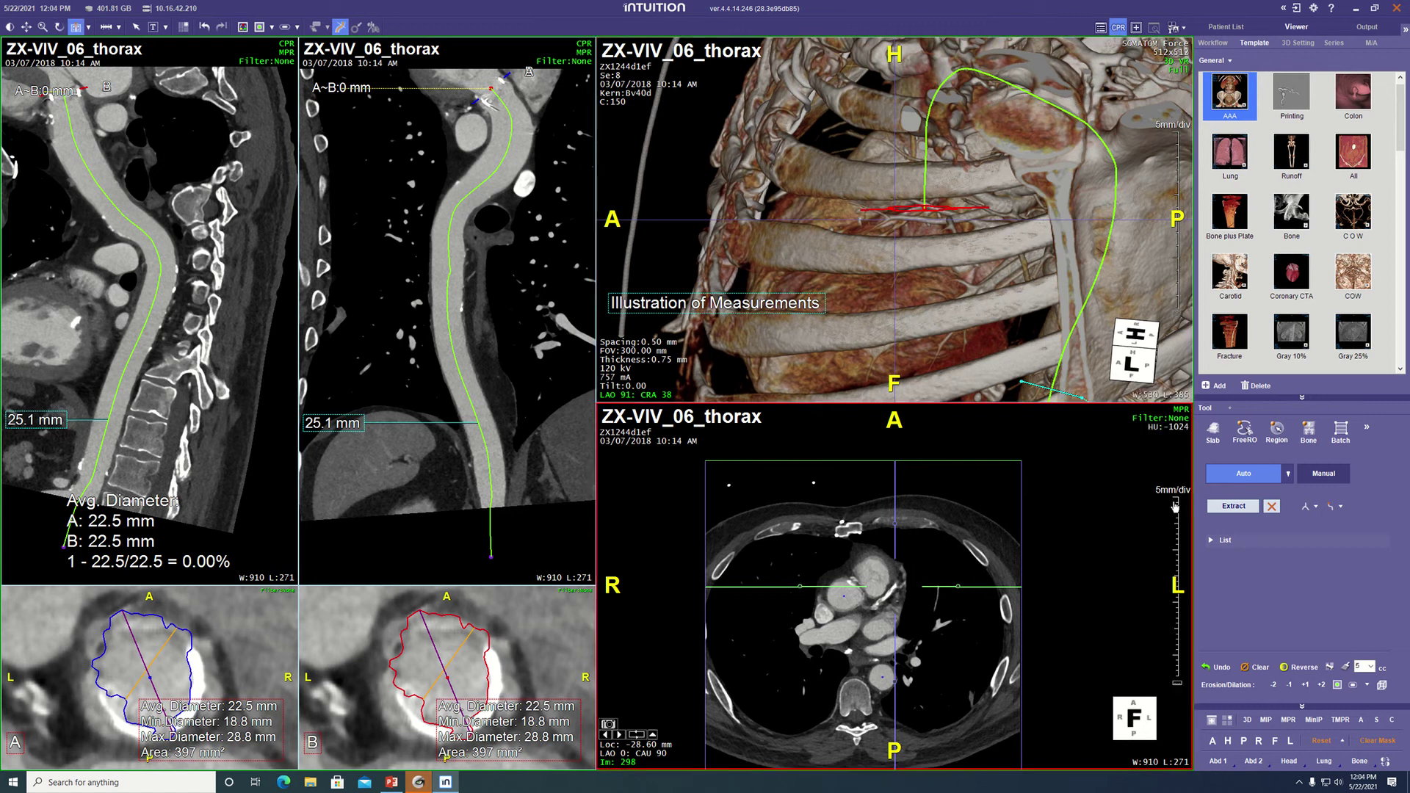
{"action": "left_click", "coordinate": [1223, 506]}
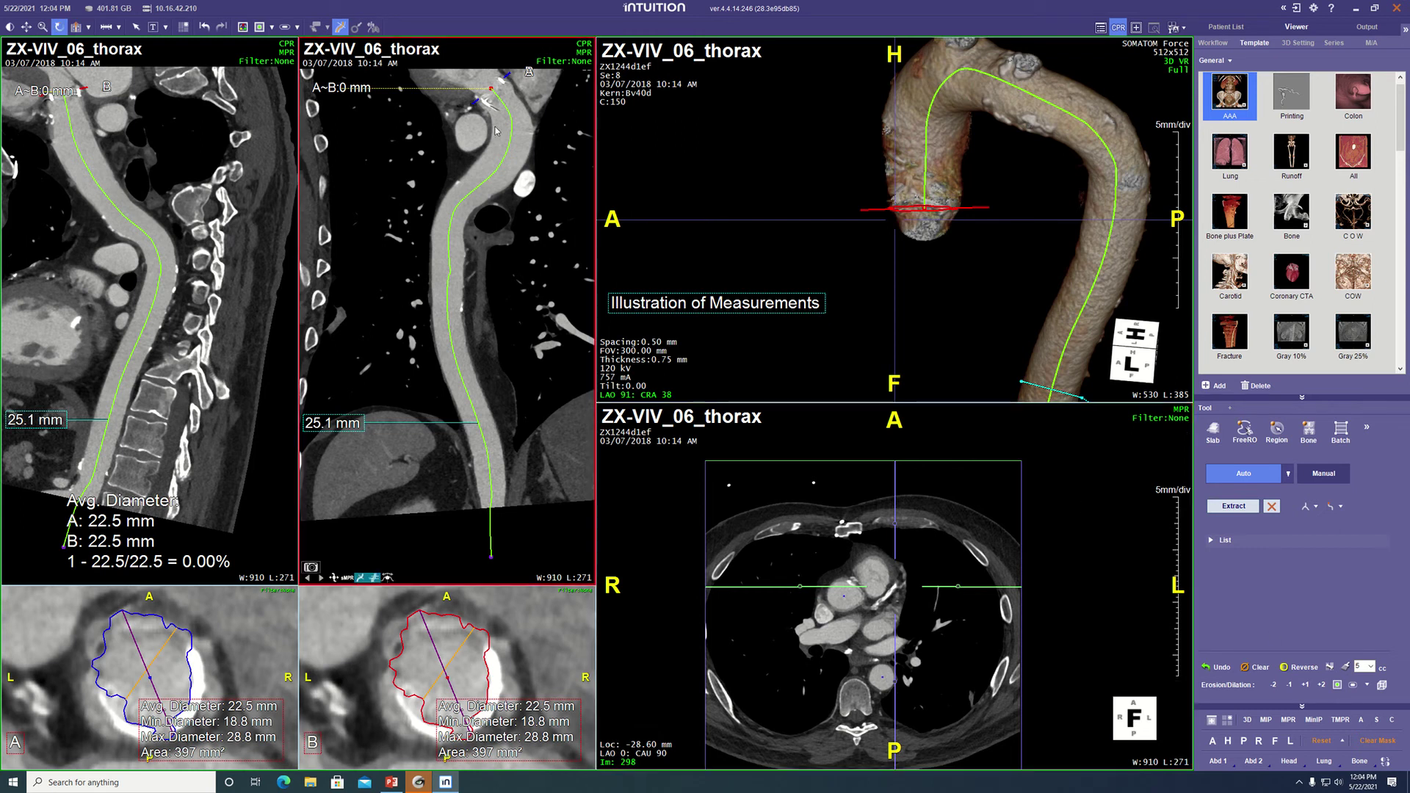
- Move cross-section A down to the distal end of the descending aorta, about 329 mm from cross-section B
{"action": "mouse_move", "coordinate": [491, 88]}
{"action": "left_mouse_down"}
{"action": "mouse_move", "coordinate": [473, 308]}
{"action": "mouse_move", "coordinate": [507, 469]}
{"action": "mouse_move", "coordinate": [494, 485]}
{"action": "mouse_move", "coordinate": [504, 510]}
{"action": "mouse_move", "coordinate": [526, 507]}
{"action": "left_mouse_up"}
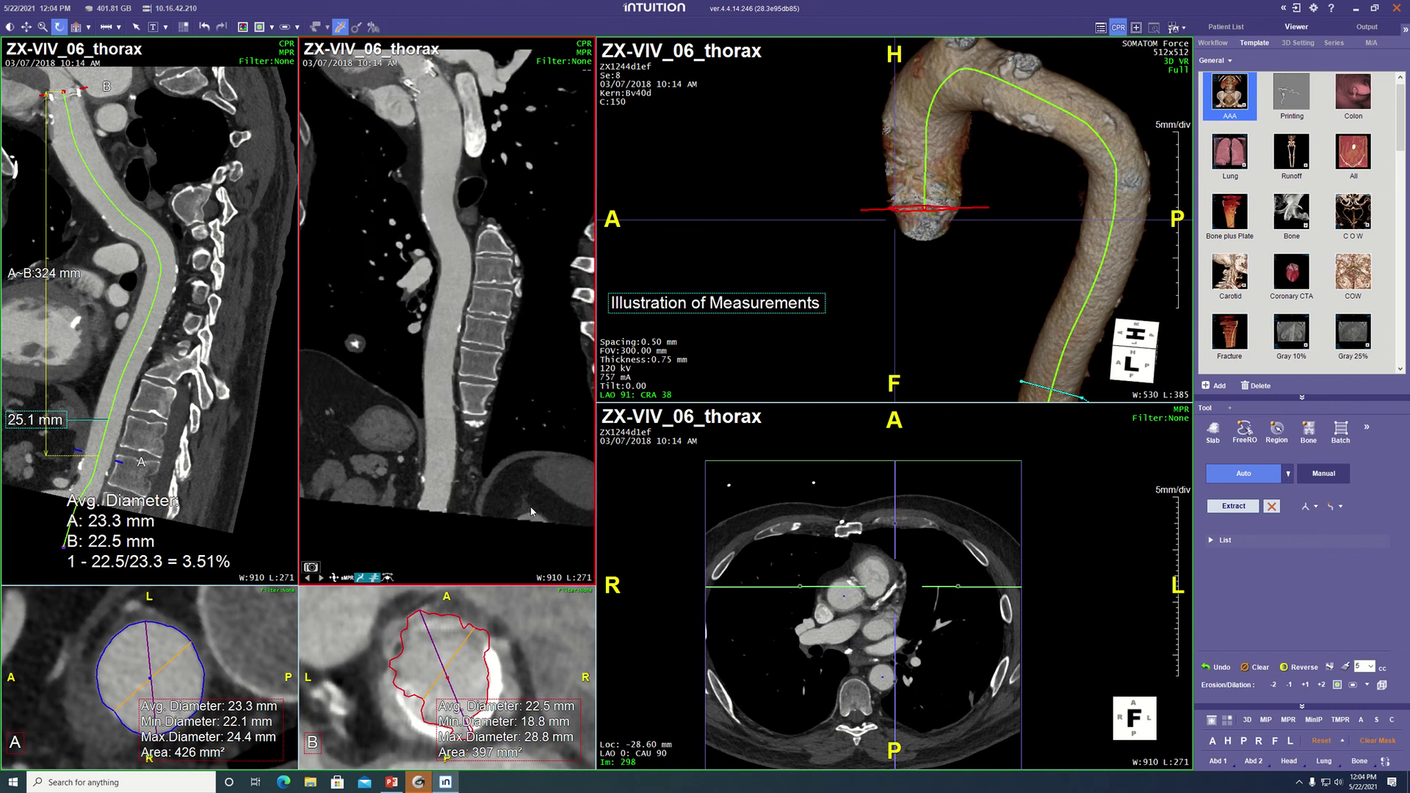
{"action": "left_click", "coordinate": [461, 476]}
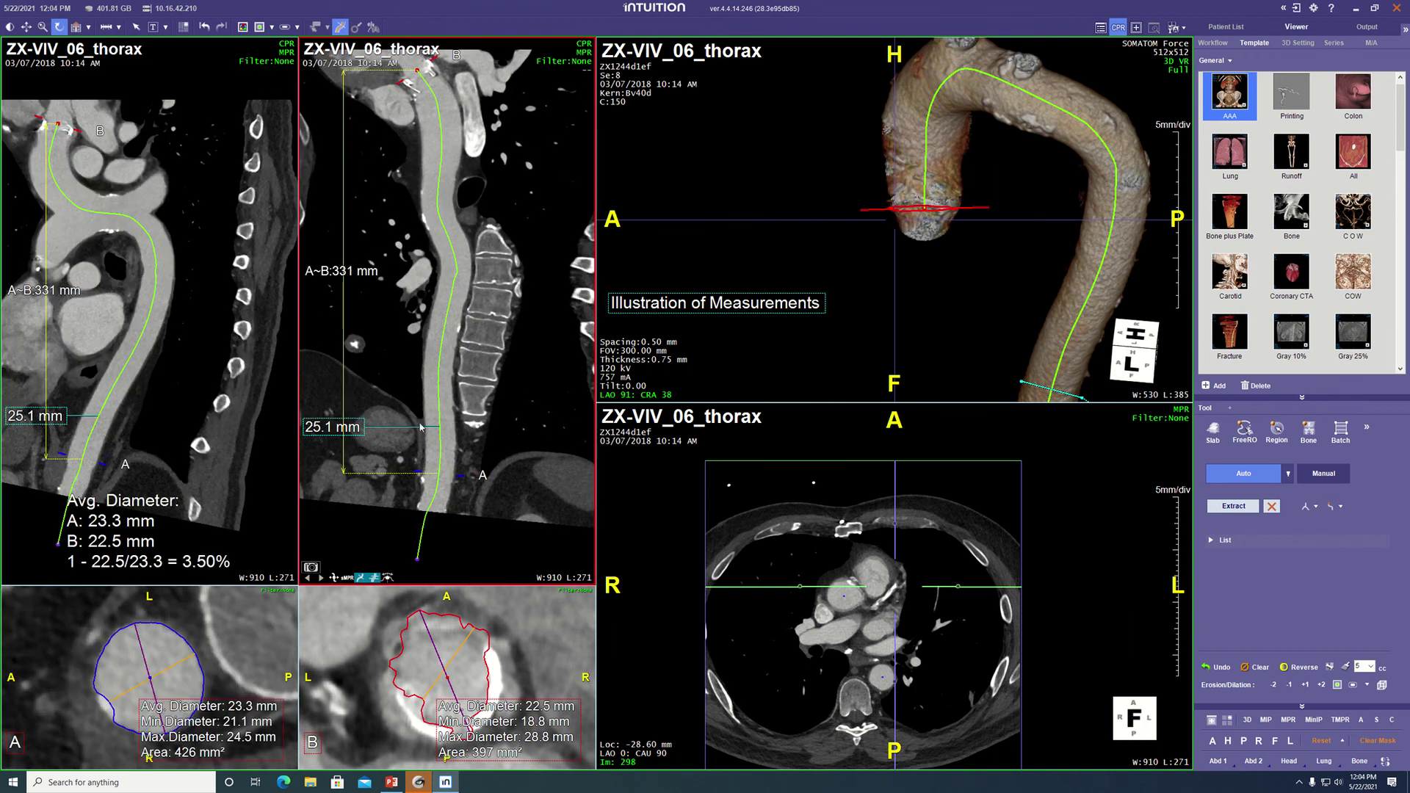
{"action": "middle_click_drag", "start_coordinate": [217, 442], "coordinate": [251, 301]}
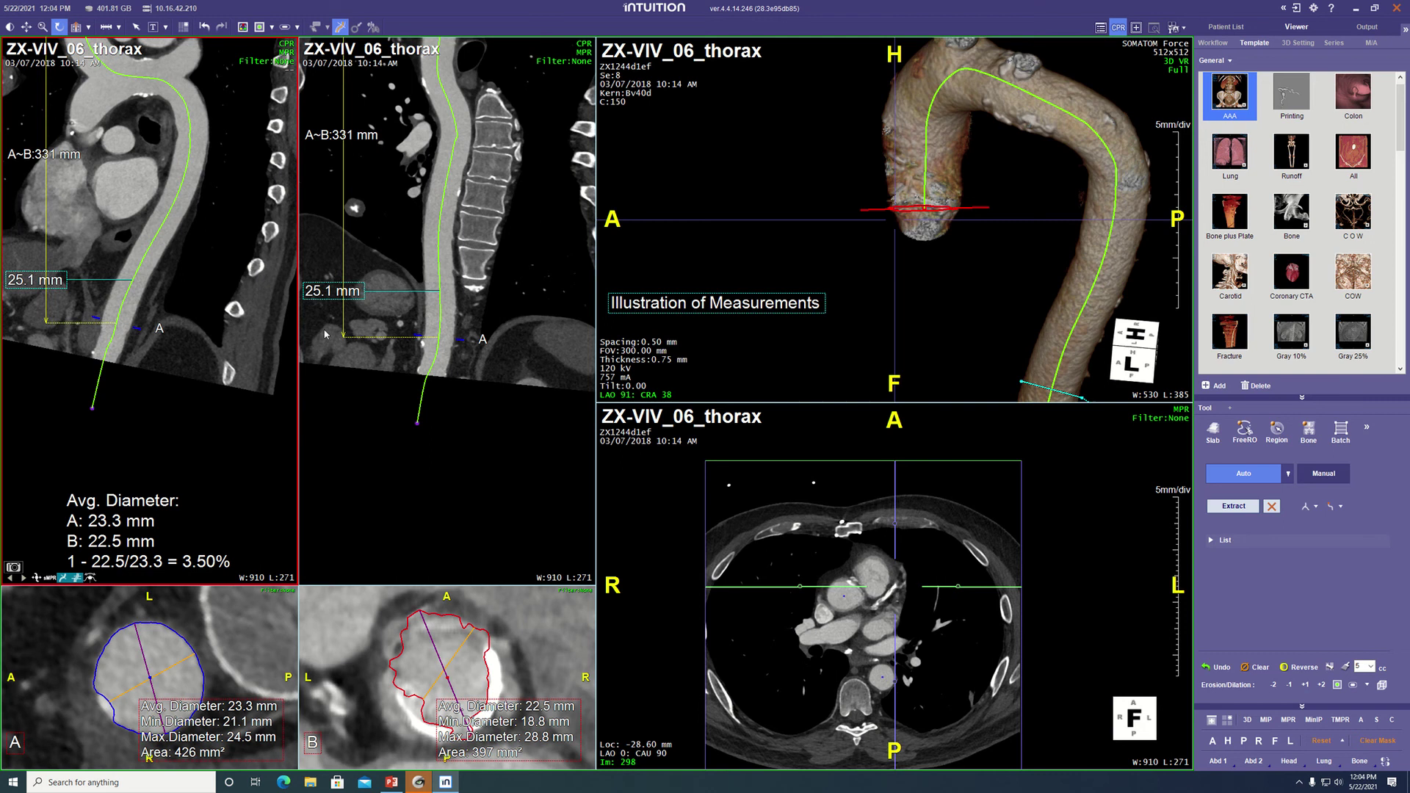
{"action": "left_click", "coordinate": [505, 378]}
{"action": "left_click_drag", "start_coordinate": [505, 378], "coordinate": [475, 373]}
{"action": "left_click", "coordinate": [465, 337]}
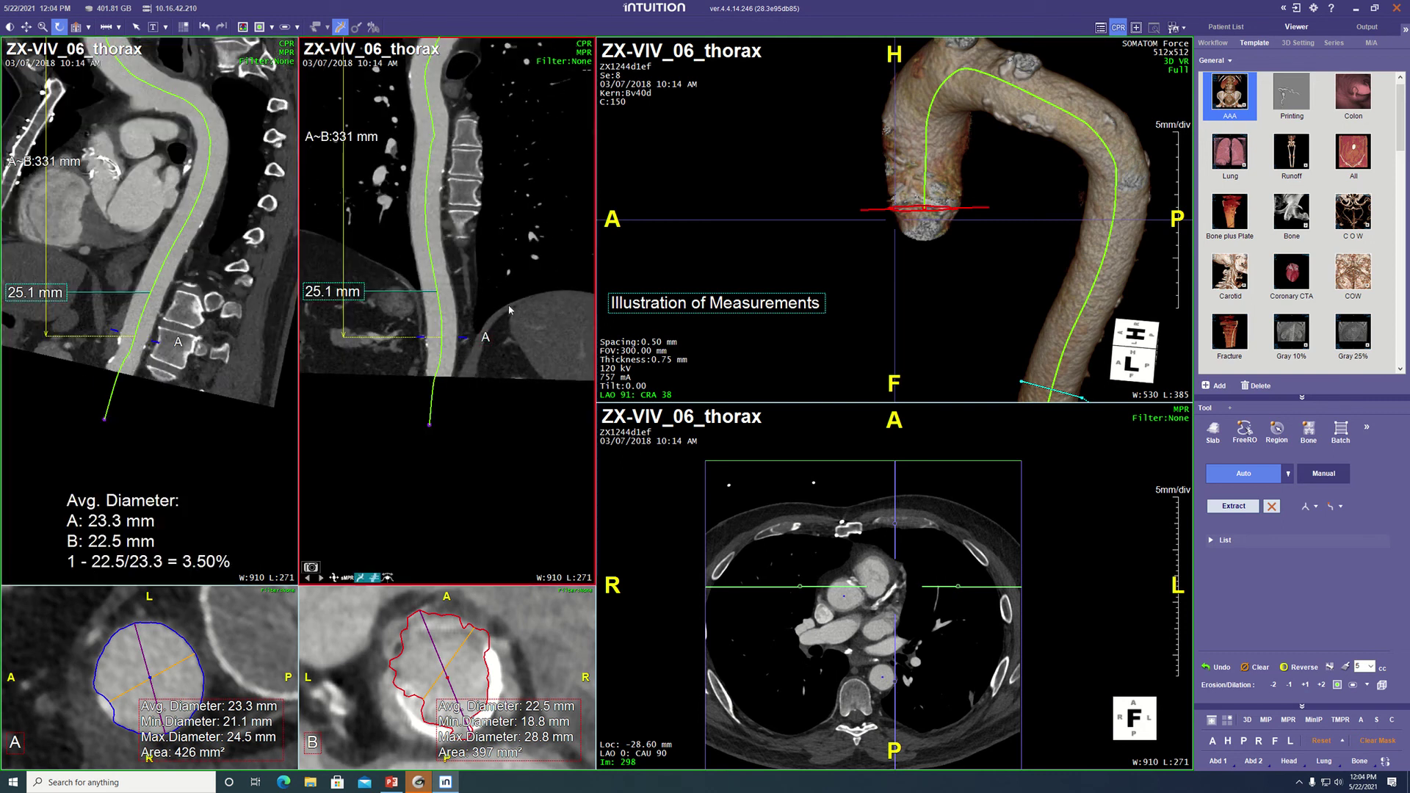
{"action": "left_click_drag", "start_coordinate": [473, 368], "coordinate": [528, 316]}
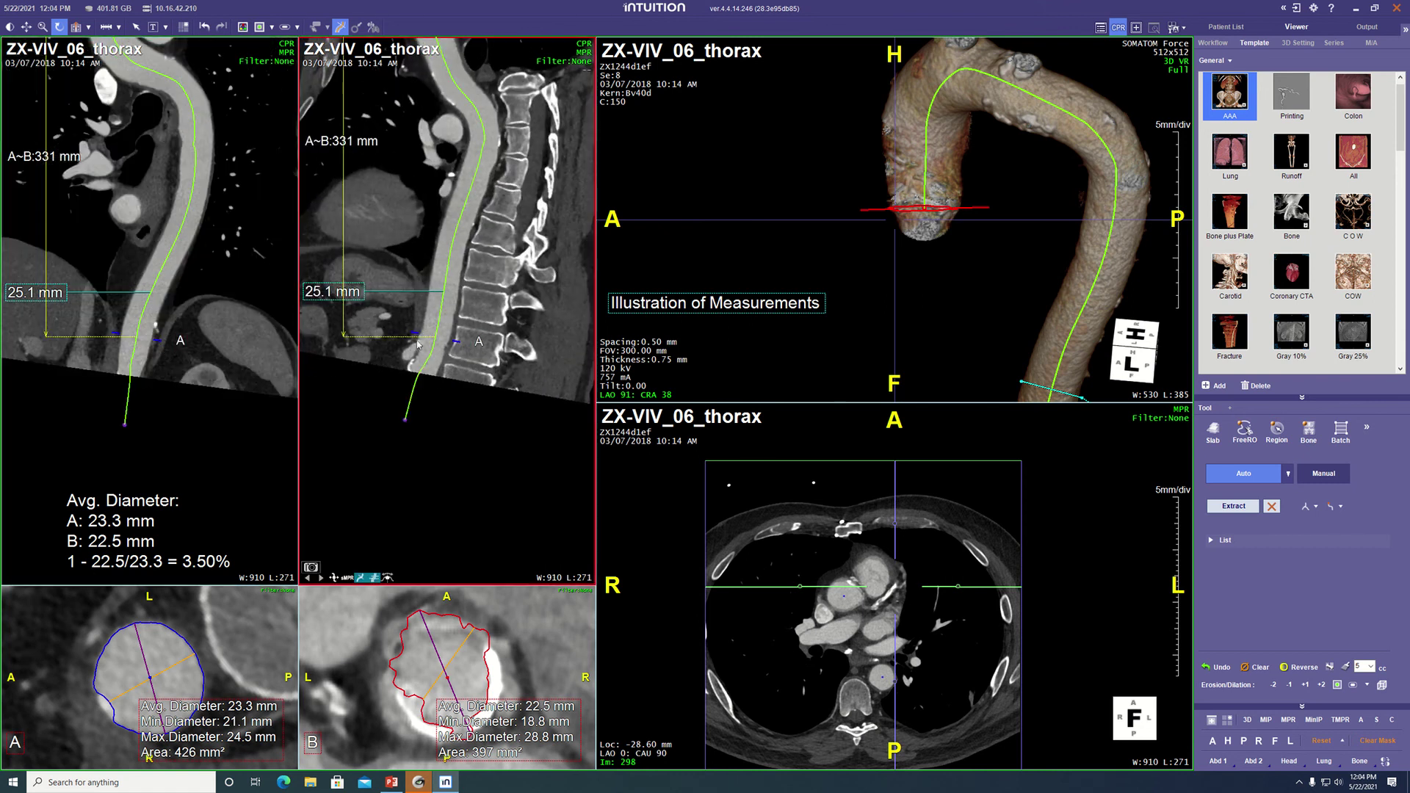
{"action": "left_click_drag", "start_coordinate": [212, 337], "coordinate": [280, 326]}
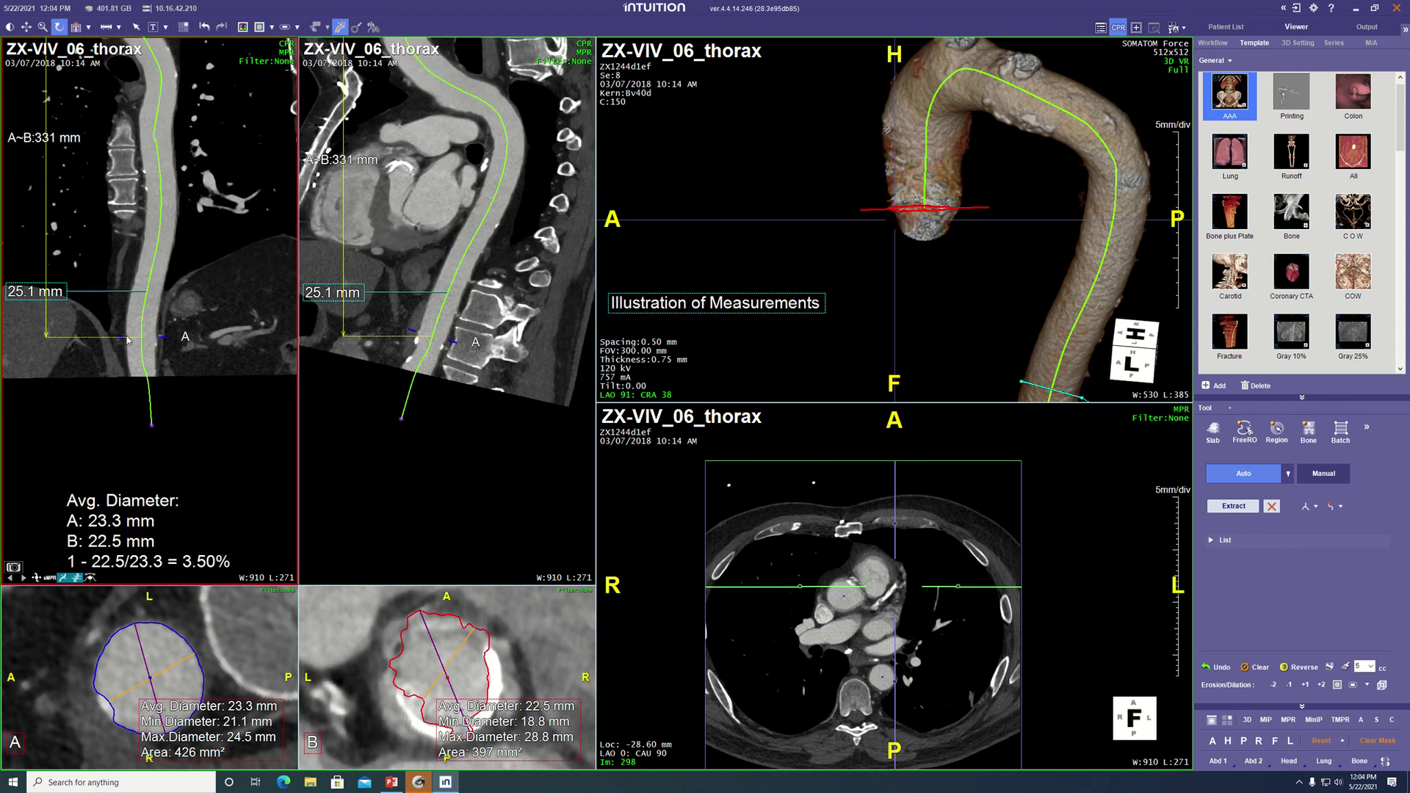
{"action": "left_click_drag", "start_coordinate": [167, 338], "coordinate": [167, 336]}
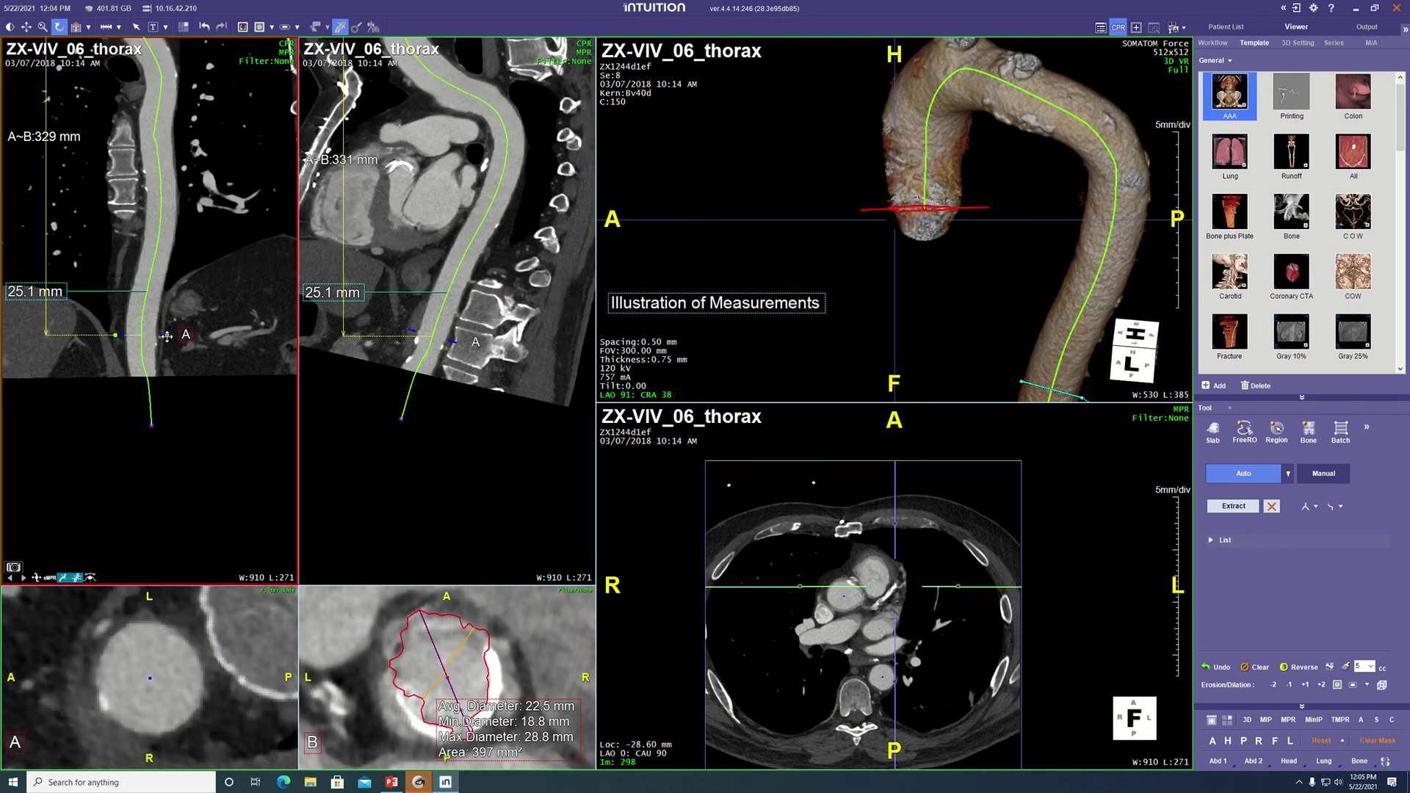
{"action": "mouse_move", "coordinate": [478, 389]}
{"action": "left_mouse_down"}
{"action": "mouse_move", "coordinate": [534, 389]}
{"action": "mouse_move", "coordinate": [429, 341]}
{"action": "mouse_move", "coordinate": [605, 332]}
{"action": "left_mouse_up"}
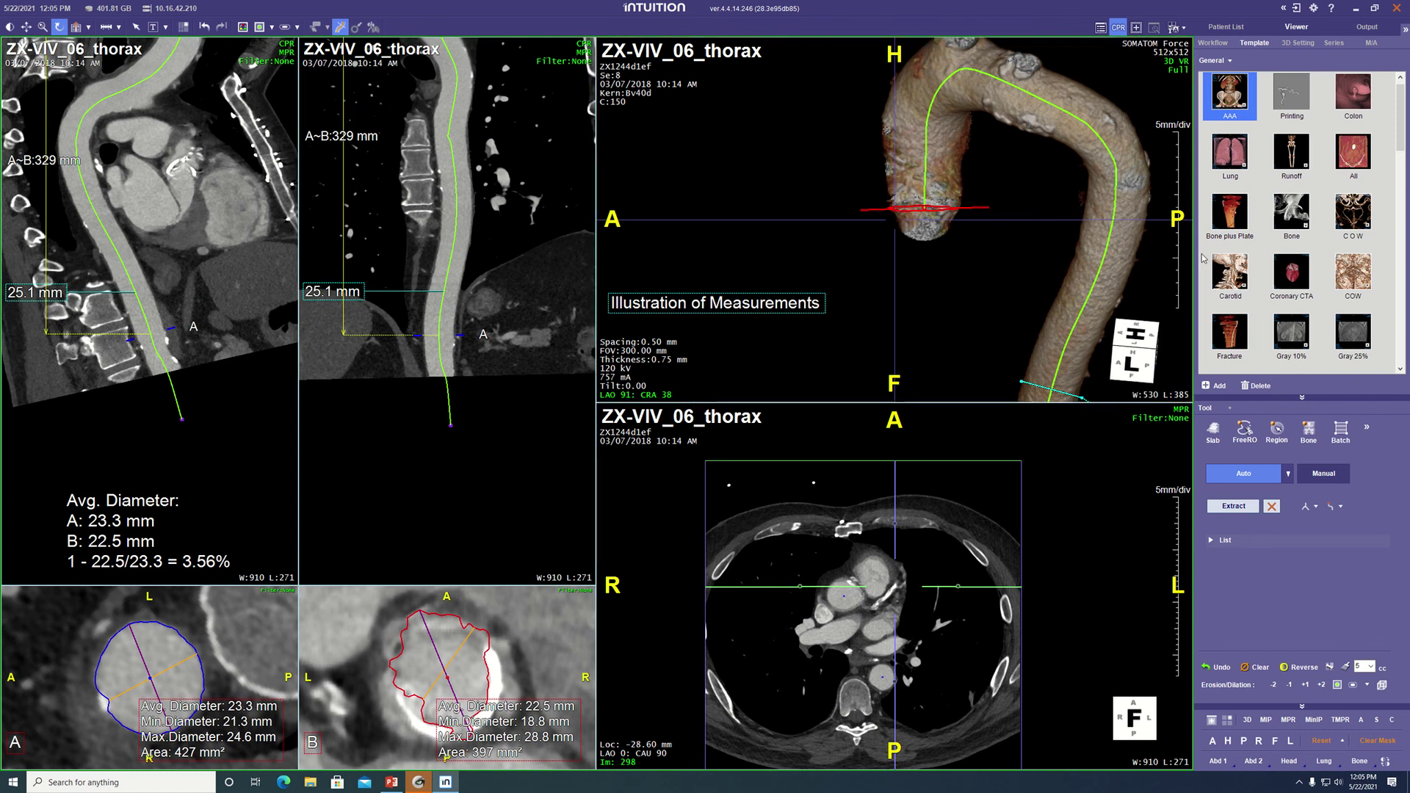
- Hide the 25.1 mm diameter measurement on the descending aorta in the 3D view
{"action": "middle_click_drag", "start_coordinate": [1023, 296], "coordinate": [789, 16]}
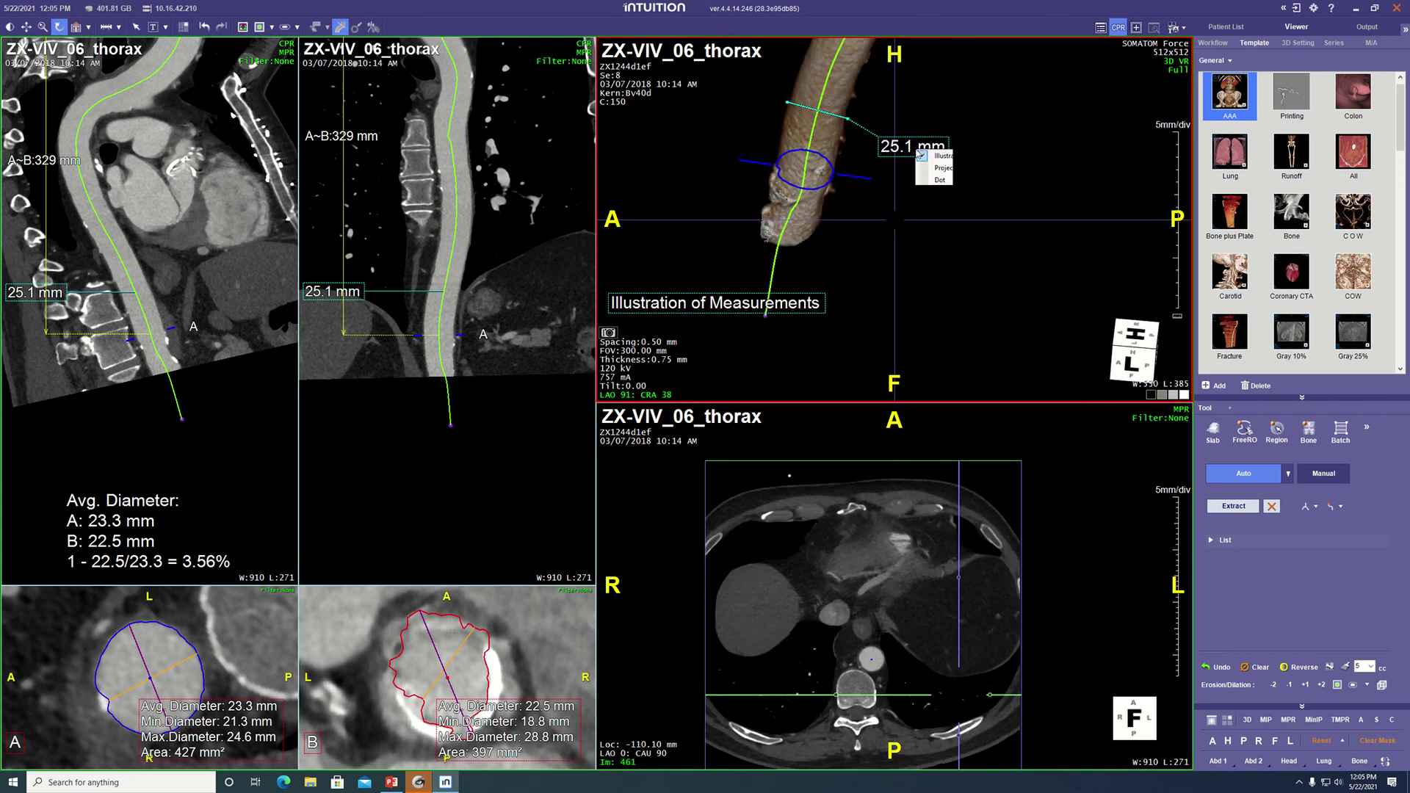
{"action": "right_click", "coordinate": [915, 150]}
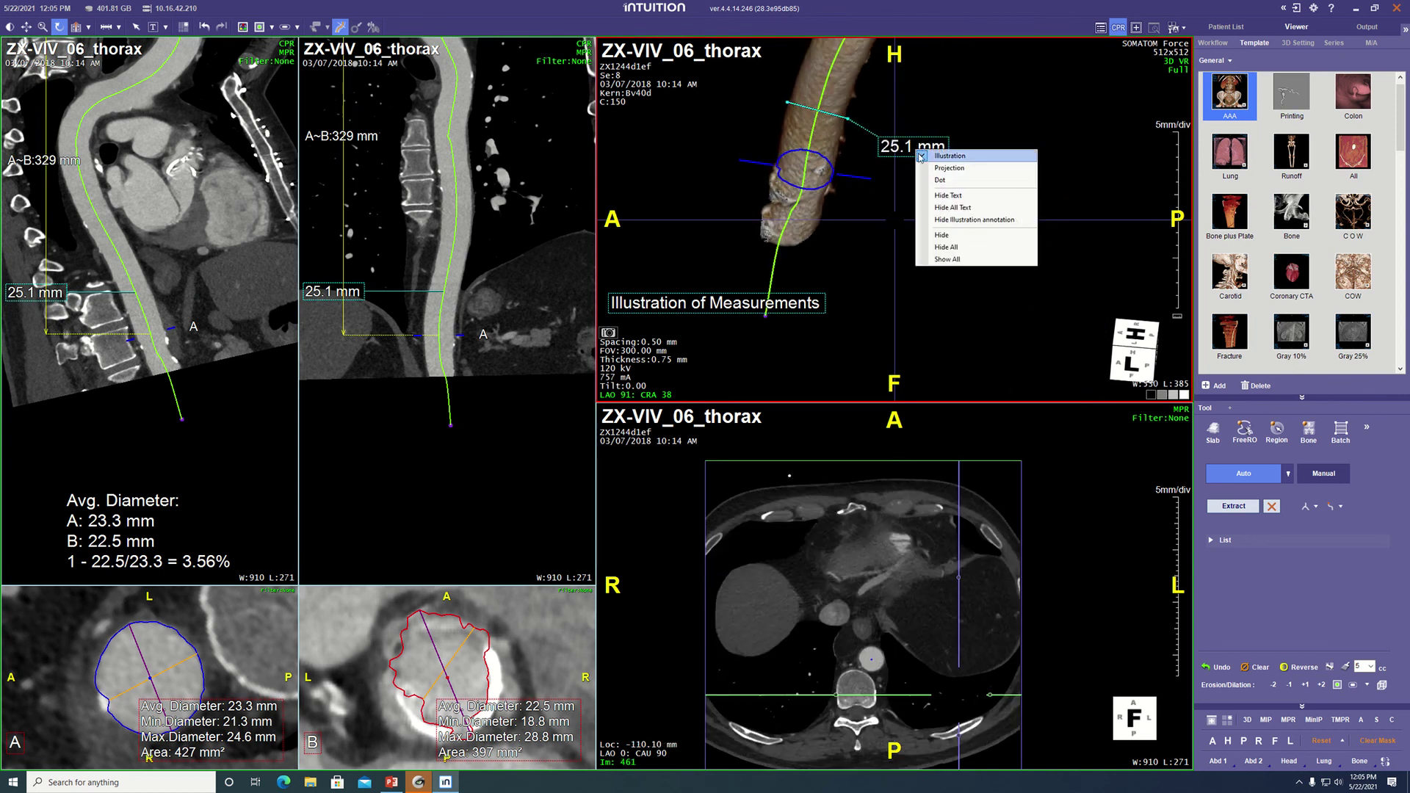
{"action": "left_click", "coordinate": [948, 235]}
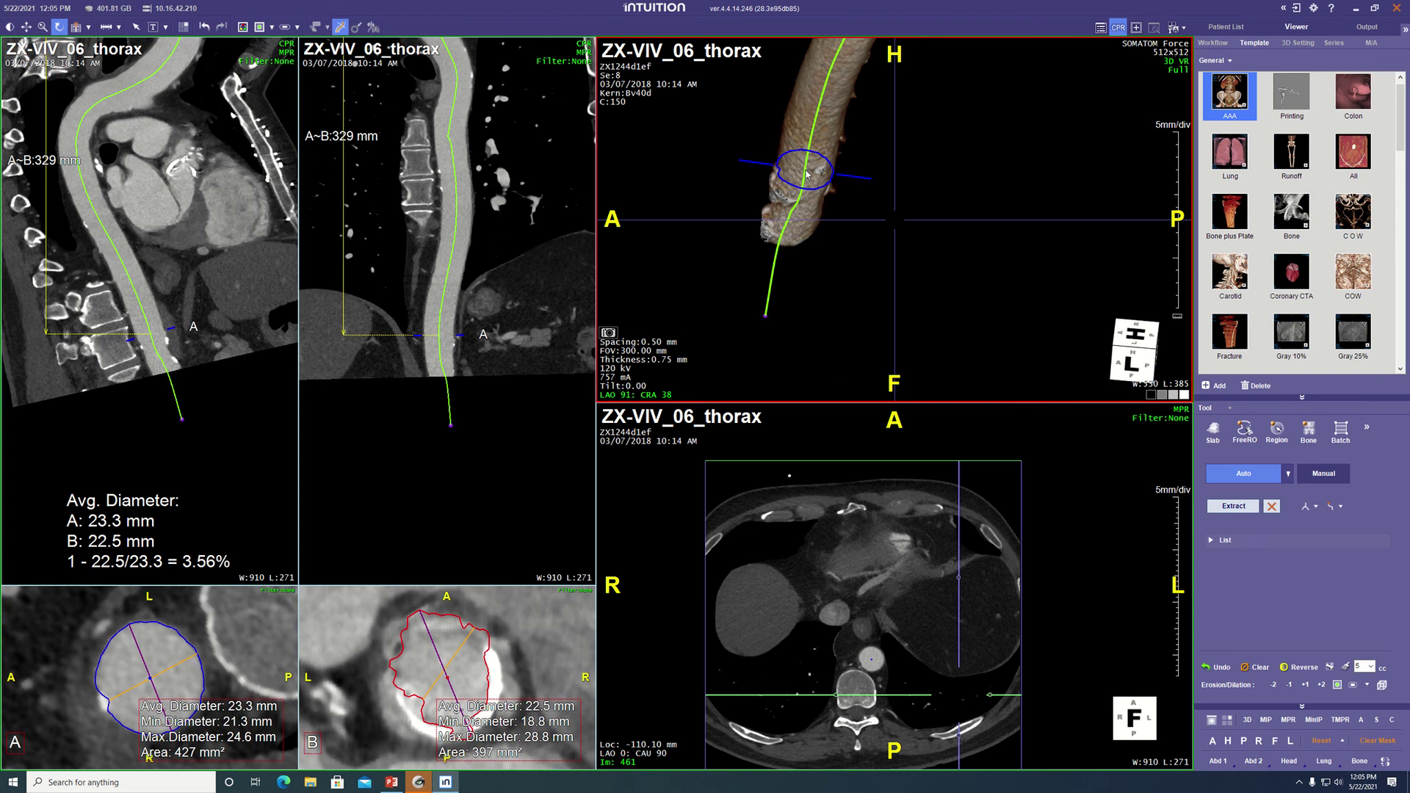
- Break the centerline tree at cross-section A on the distal aorta and delete the branch extending beyond it
{"action": "right_click", "coordinate": [807, 174]}
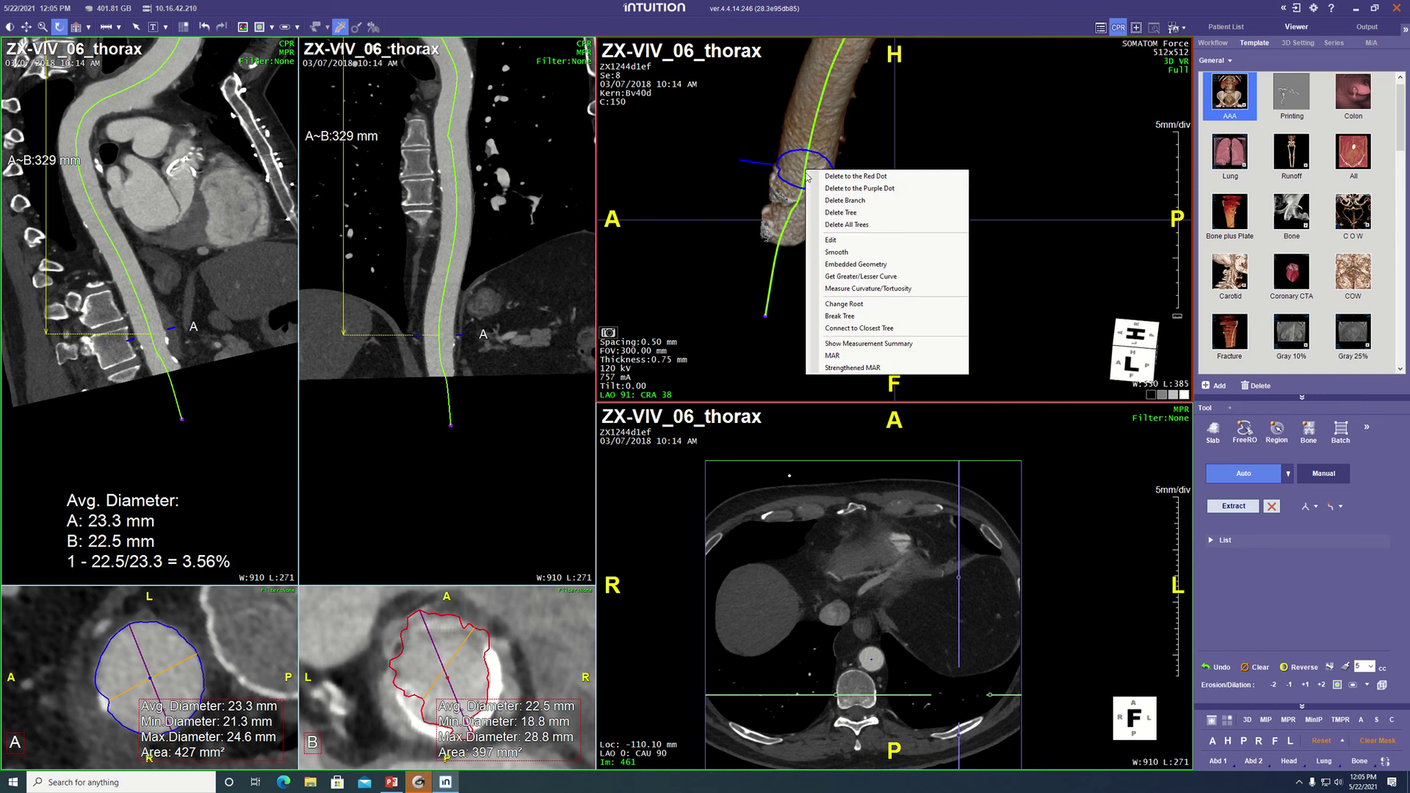
{"action": "left_click", "coordinate": [849, 319]}
{"action": "left_click", "coordinate": [775, 264]}
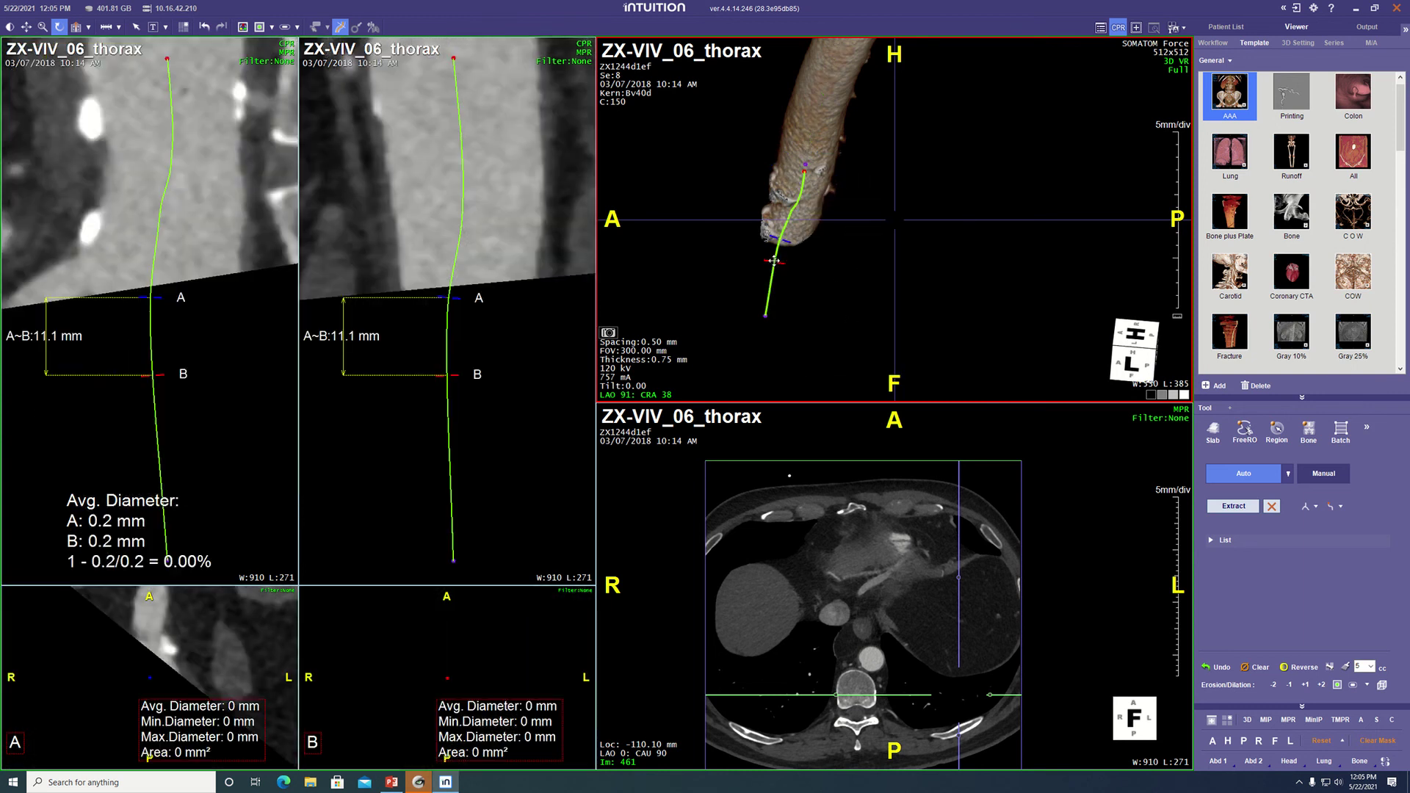
{"action": "right_click", "coordinate": [769, 304]}
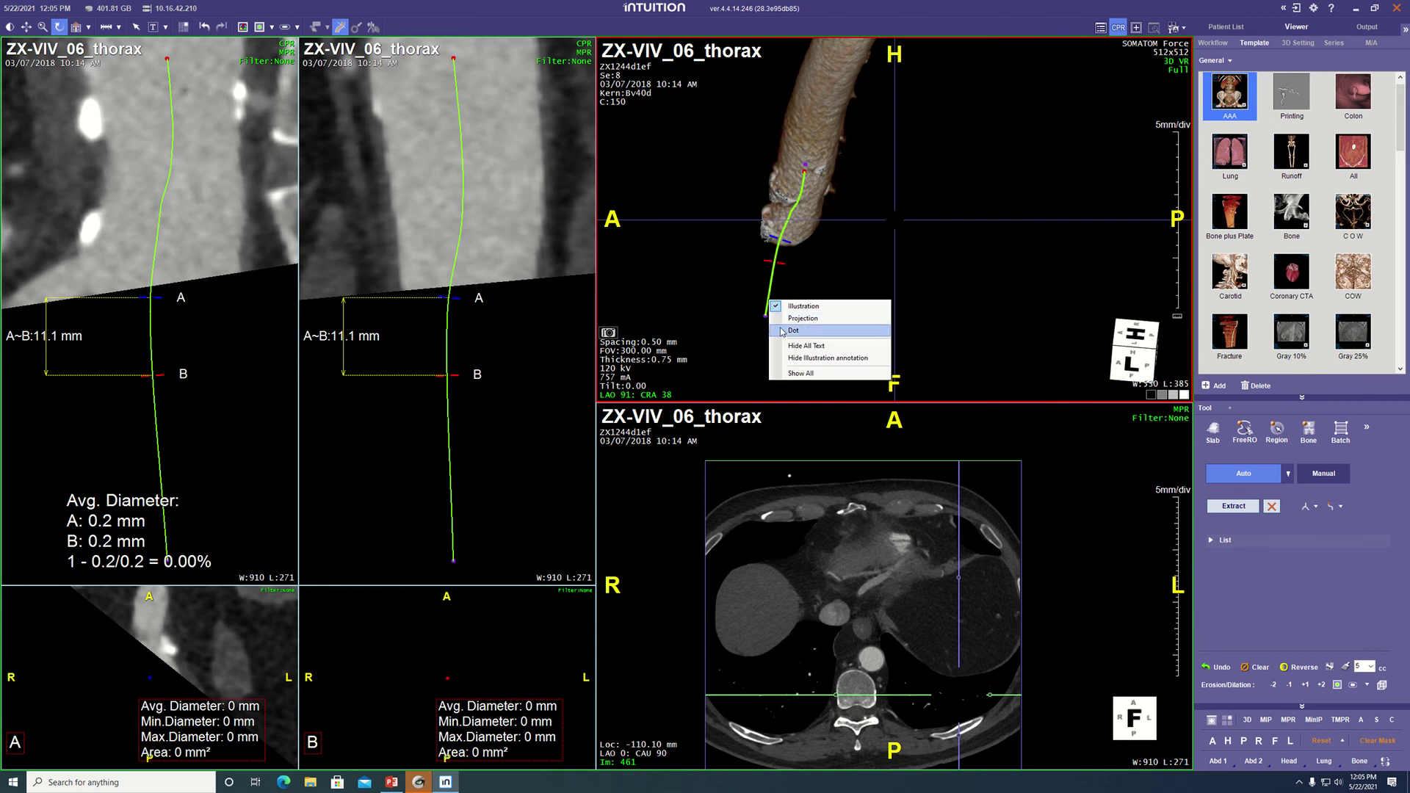
{"action": "left_click", "coordinate": [772, 274]}
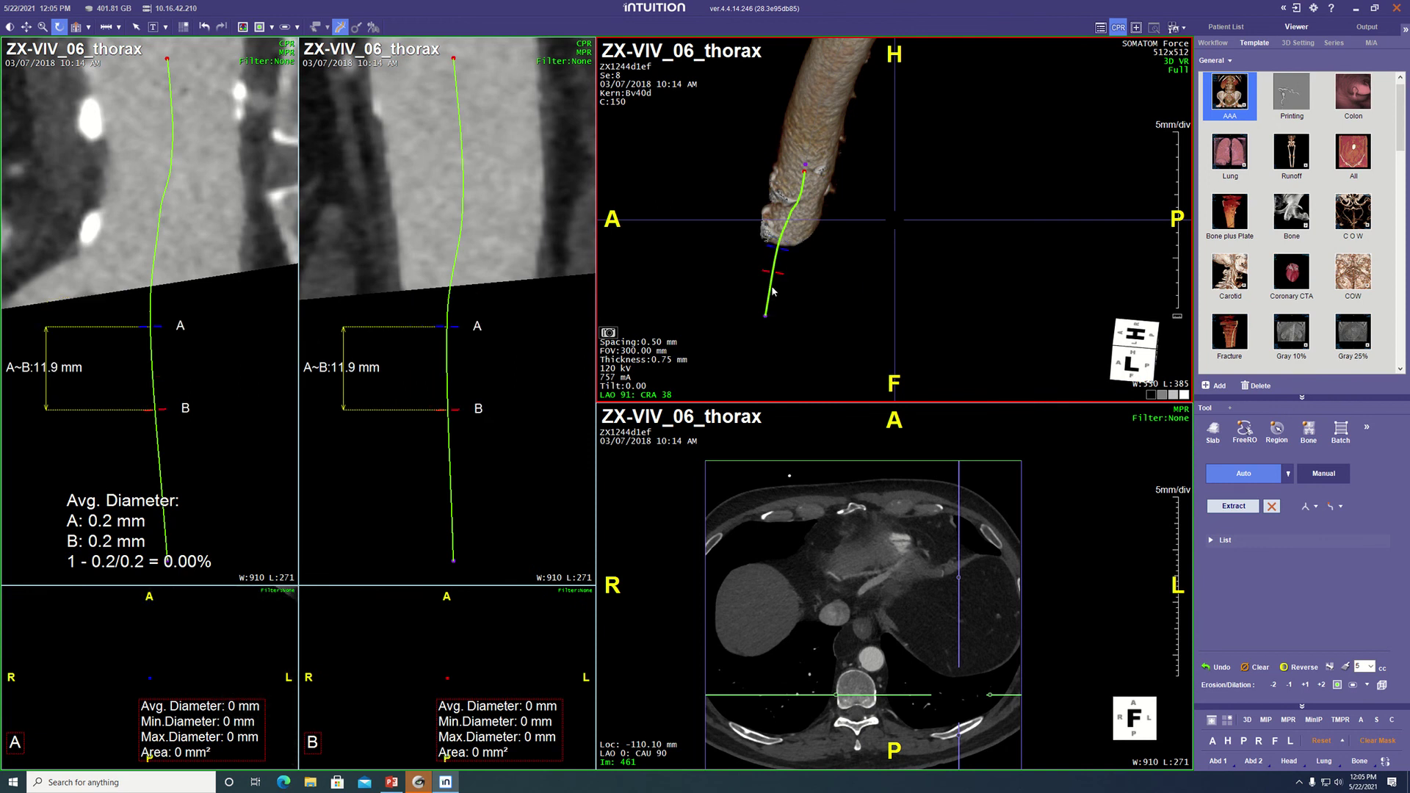
{"action": "right_click", "coordinate": [772, 290]}
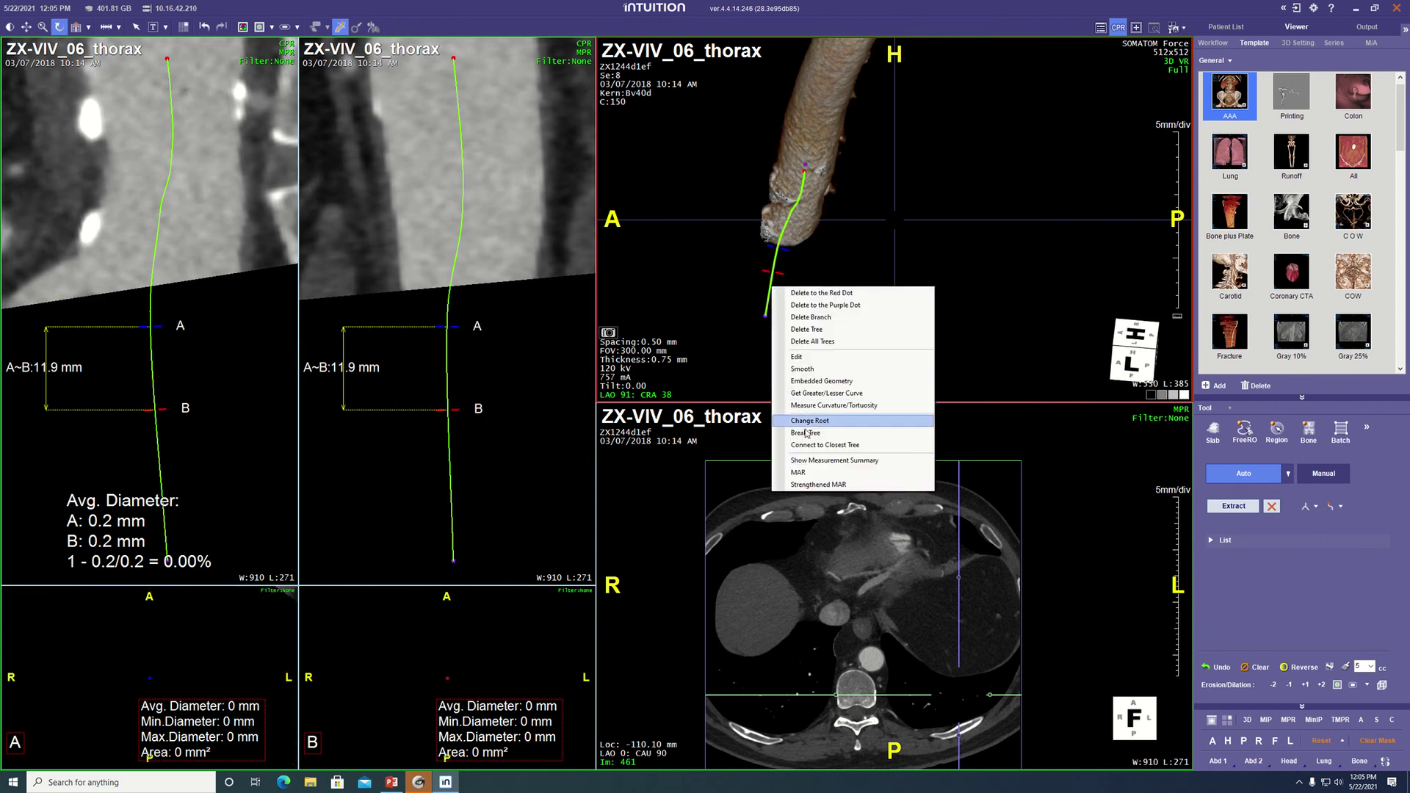
{"action": "left_click", "coordinate": [845, 318]}
- Extract the aorta again along the shortened centerline to trim its distal end
{"action": "middle_click_drag", "start_coordinate": [685, 139], "coordinate": [732, 325]}
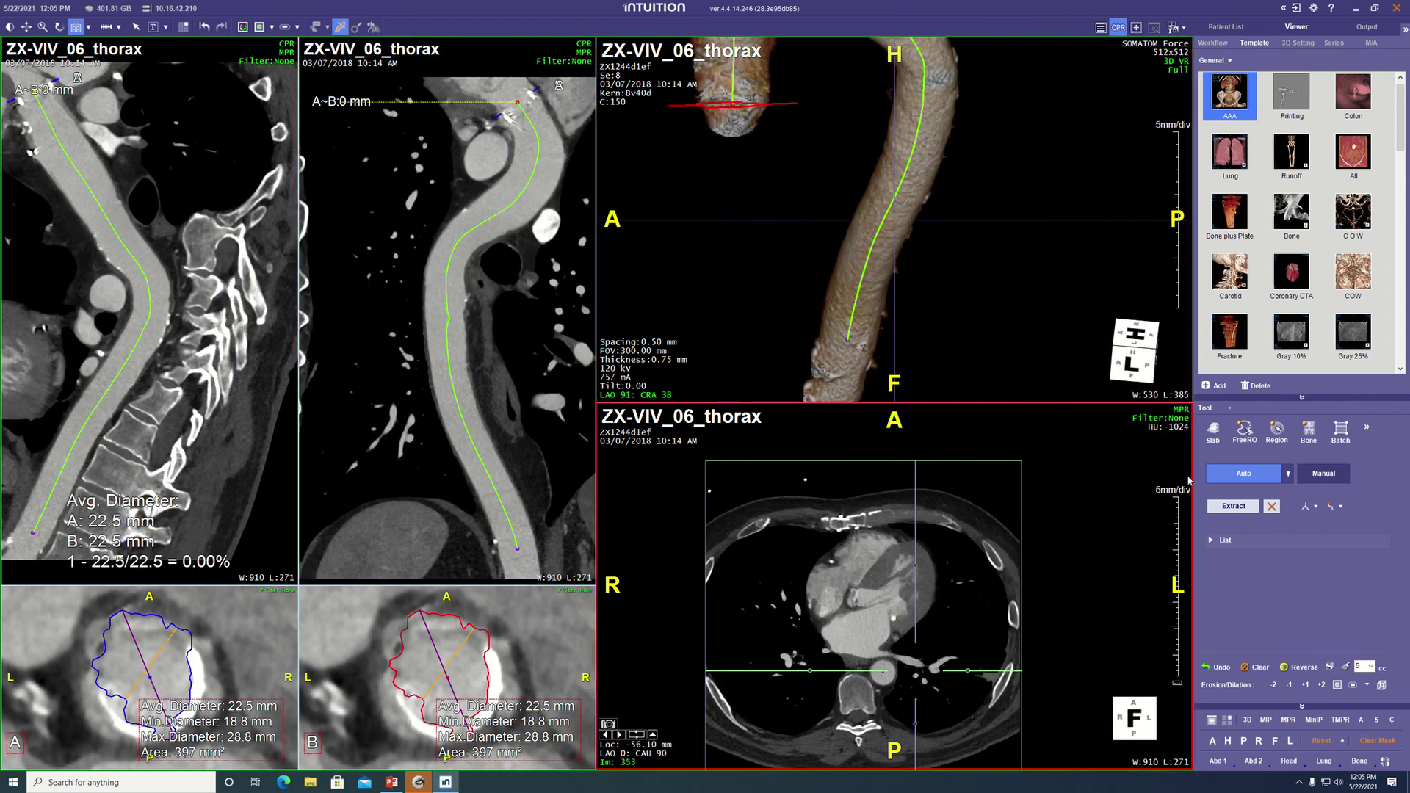
{"action": "left_click", "coordinate": [1240, 508]}
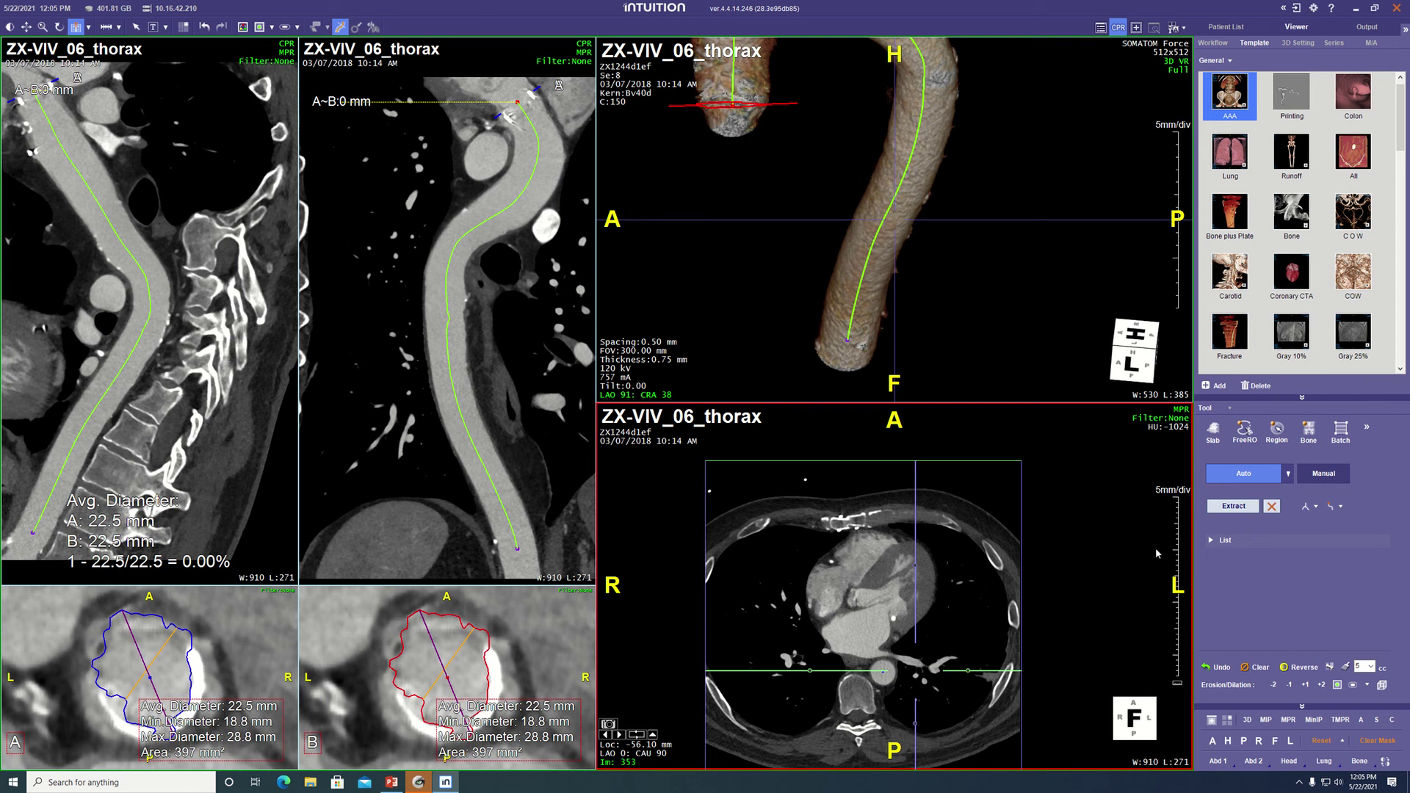
{"action": "left_click", "coordinate": [1007, 310]}
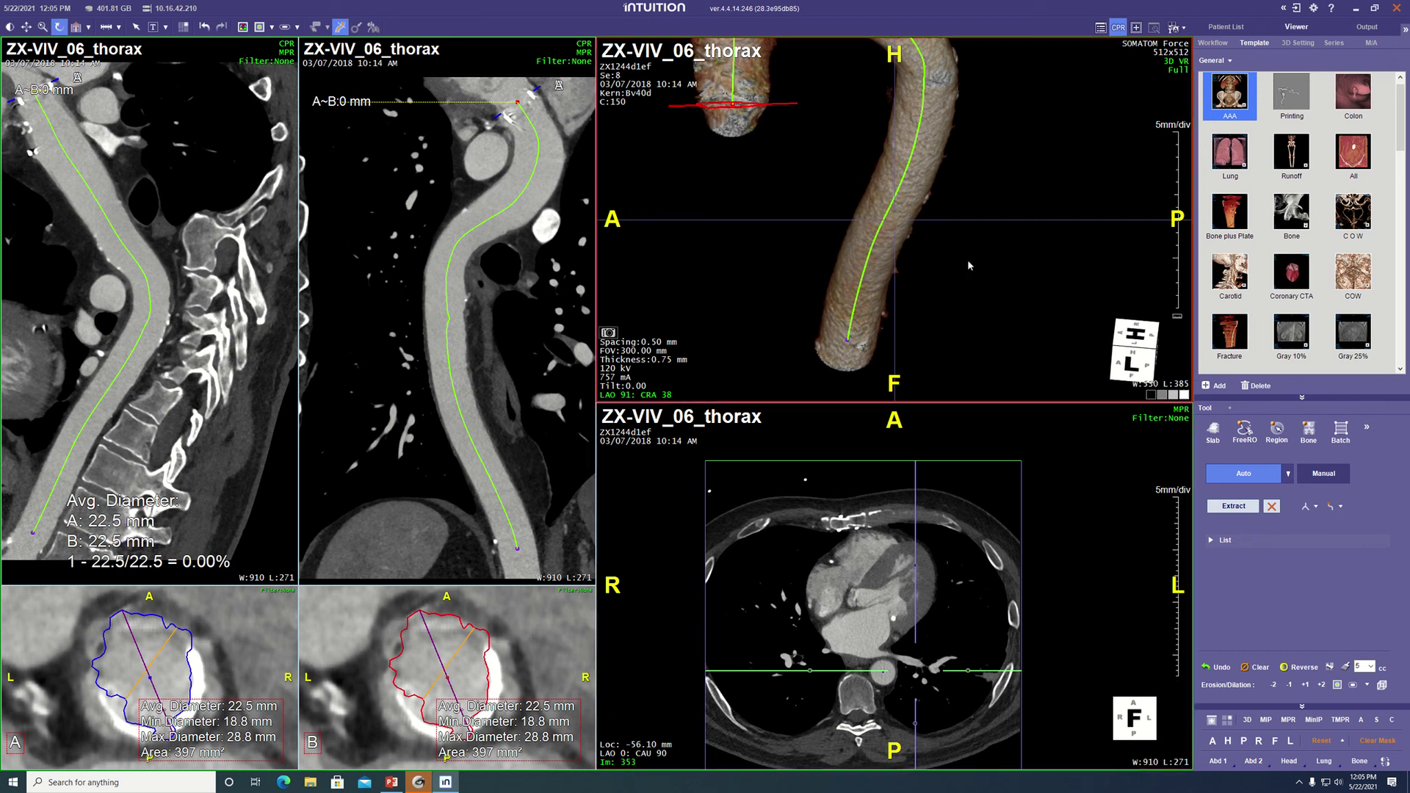
- Measure the volume of the trimmed aorta model in the 3D view, acknowledging the segmentation accuracy notice
{"action": "right_click", "coordinate": [870, 256]}
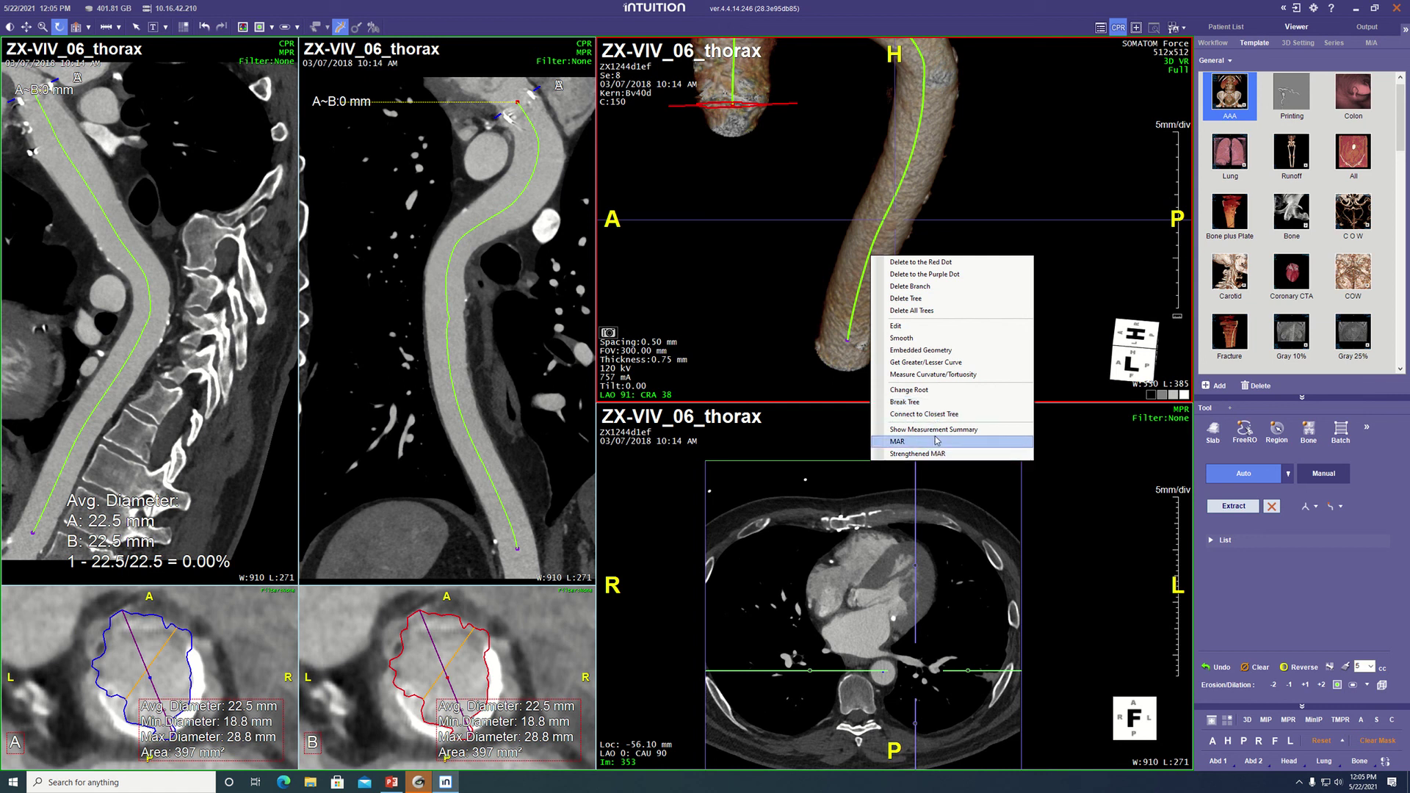
{"action": "right_click", "coordinate": [1080, 265]}
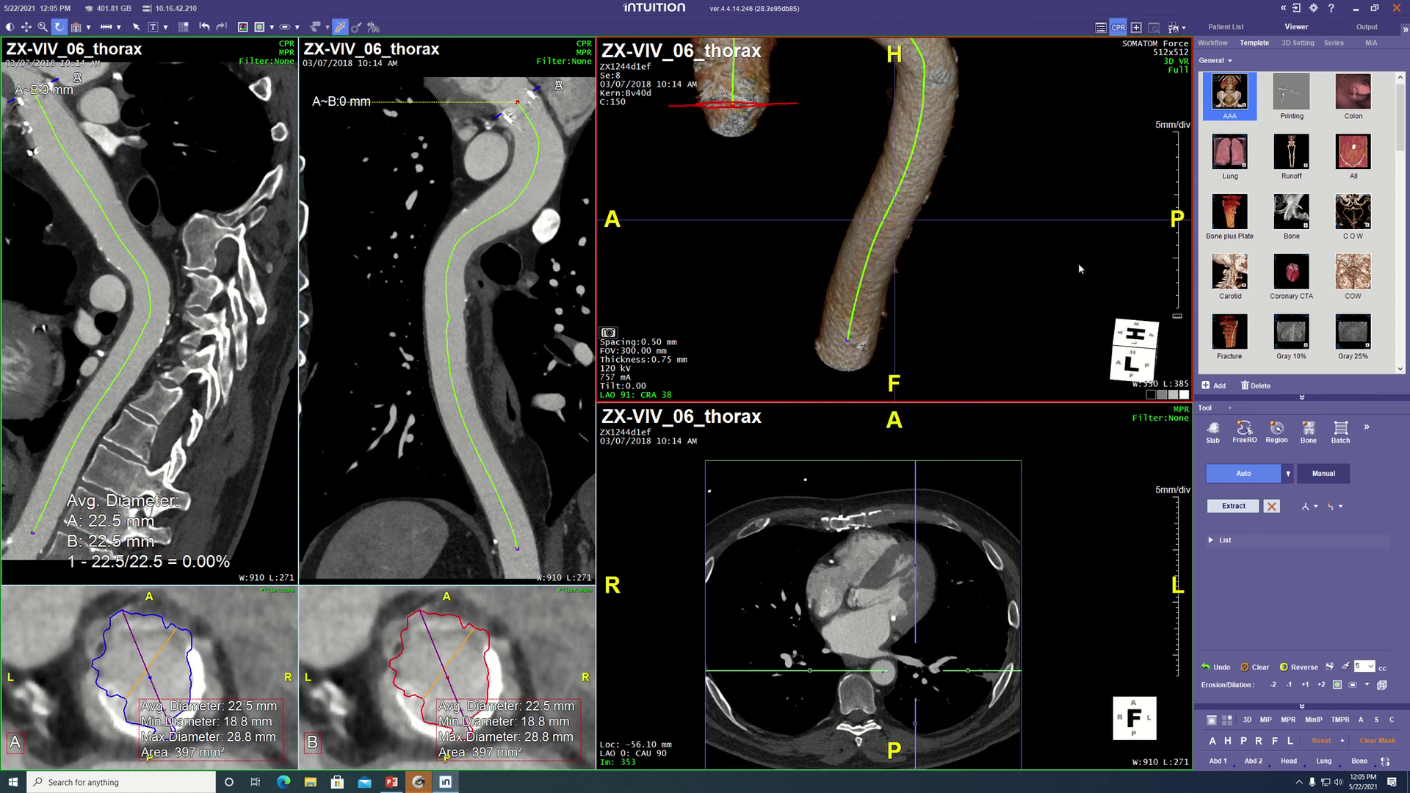
{"action": "mouse_move", "coordinate": [1122, 486]}
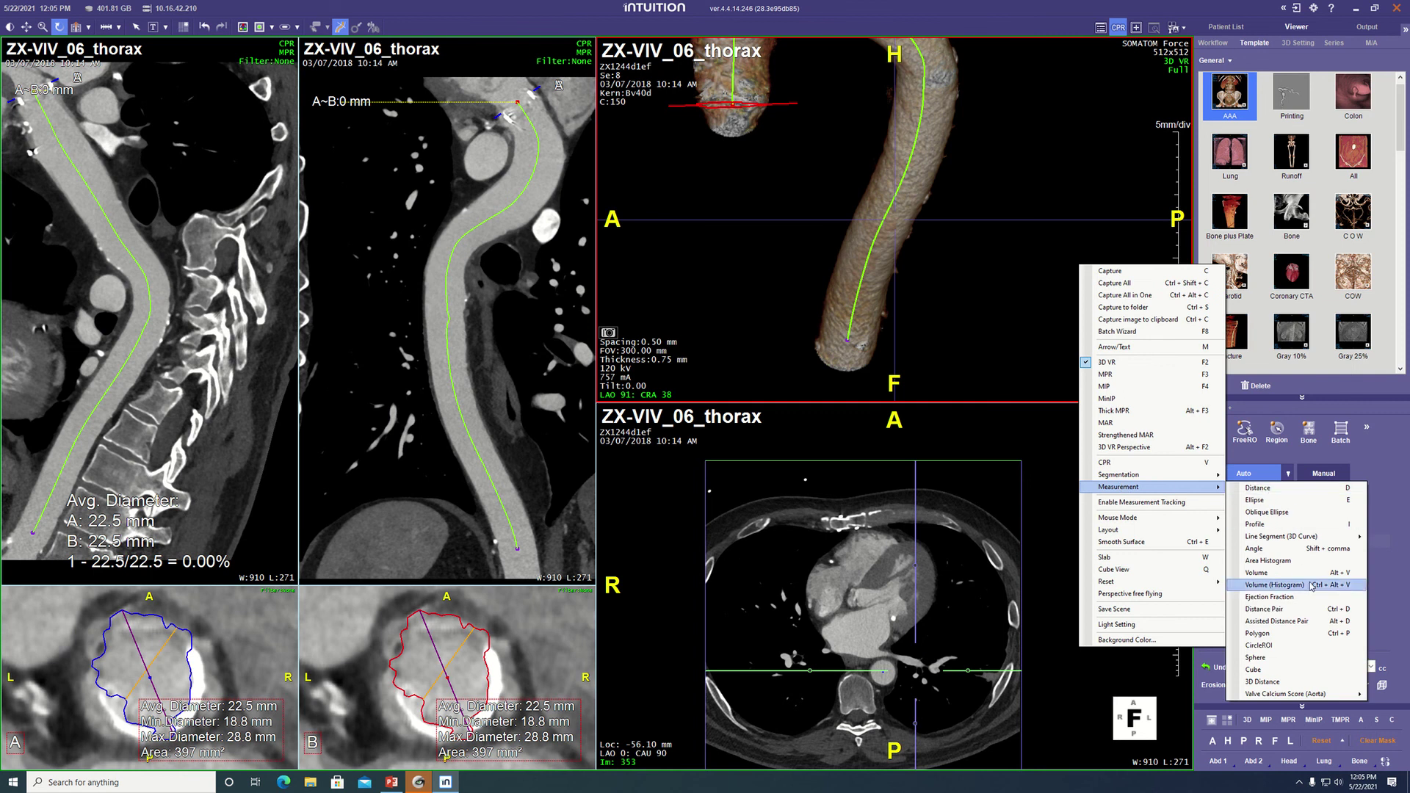
{"action": "left_click", "coordinate": [1275, 584]}
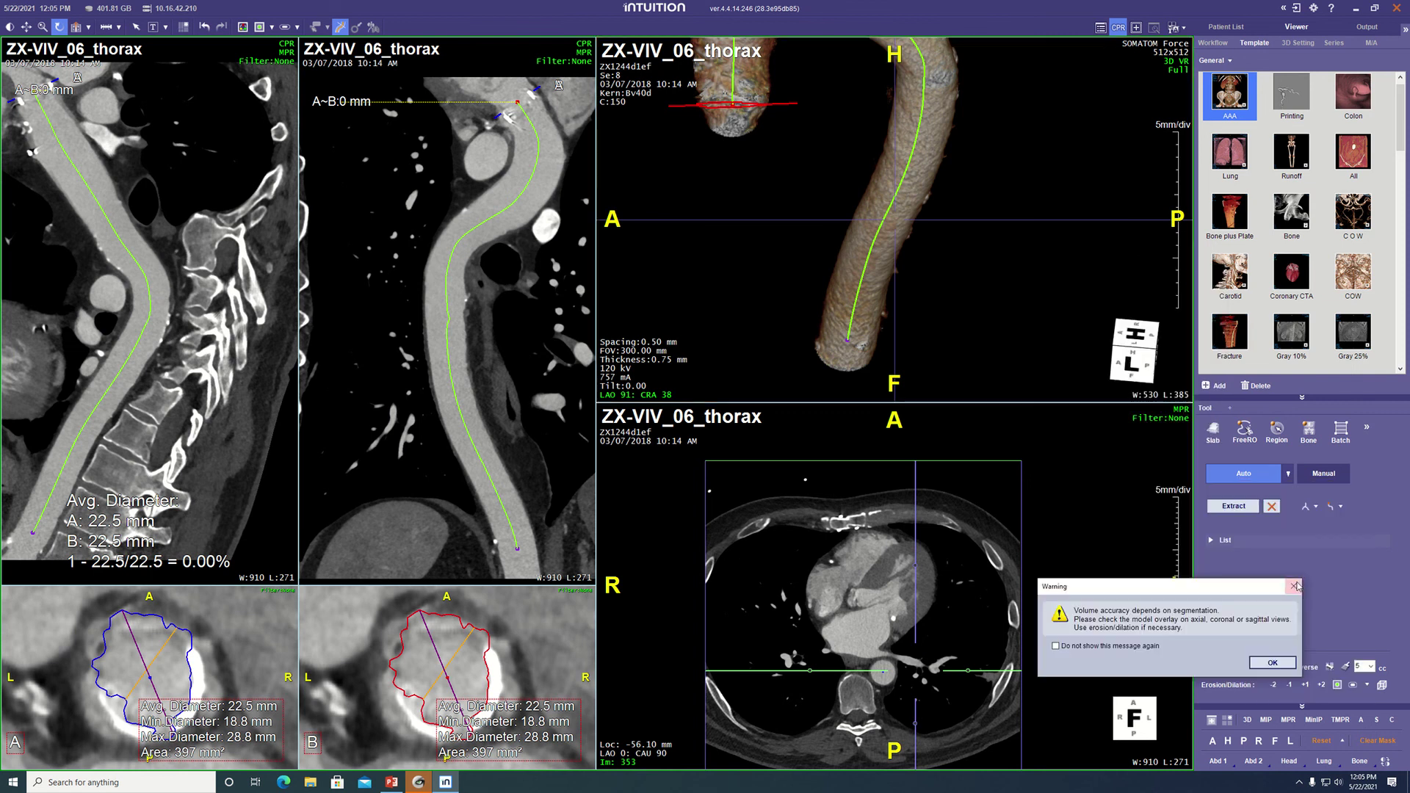
{"action": "left_click", "coordinate": [1055, 645]}
{"action": "left_click", "coordinate": [1268, 663]}
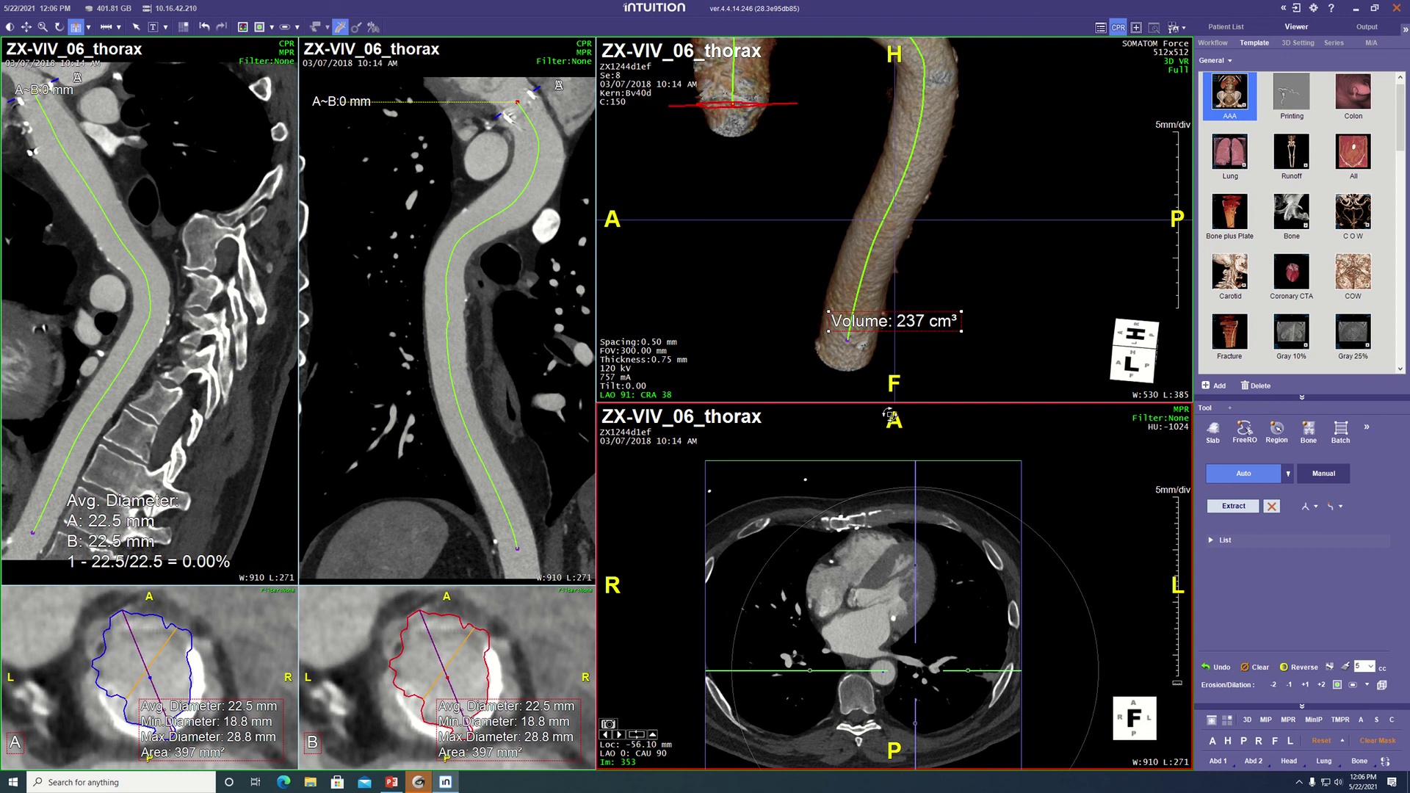
{"action": "left_click", "coordinate": [876, 378]}
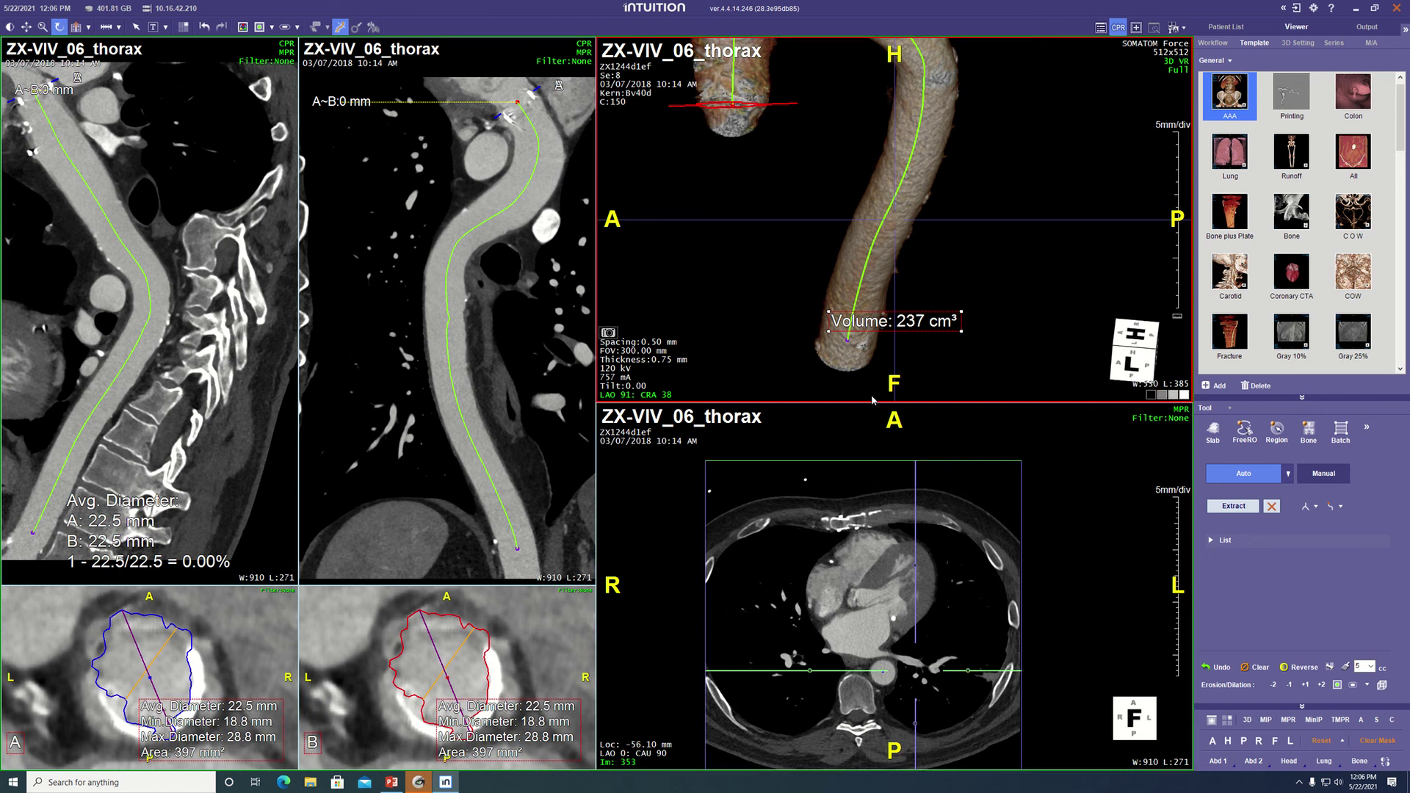
{"action": "left_click", "coordinate": [873, 409]}
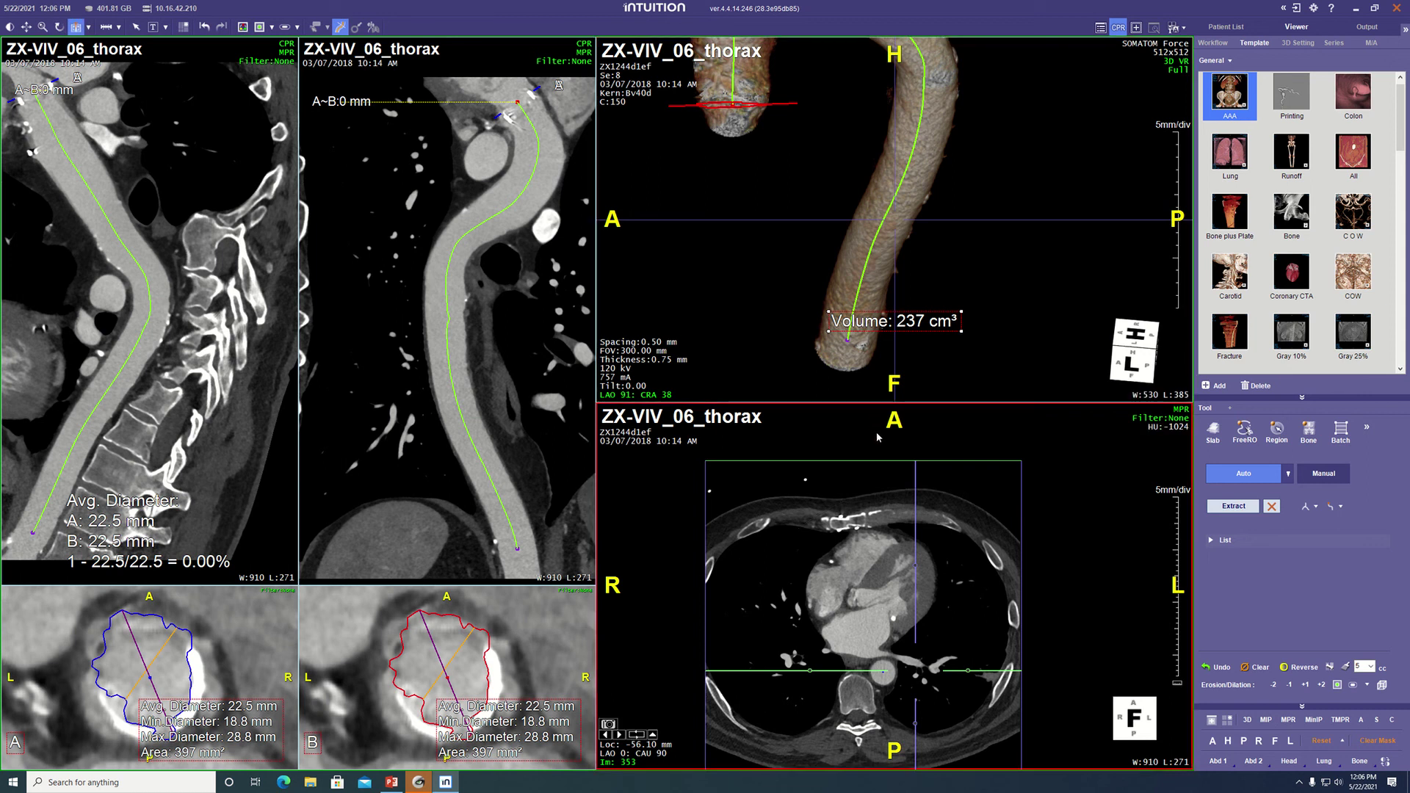